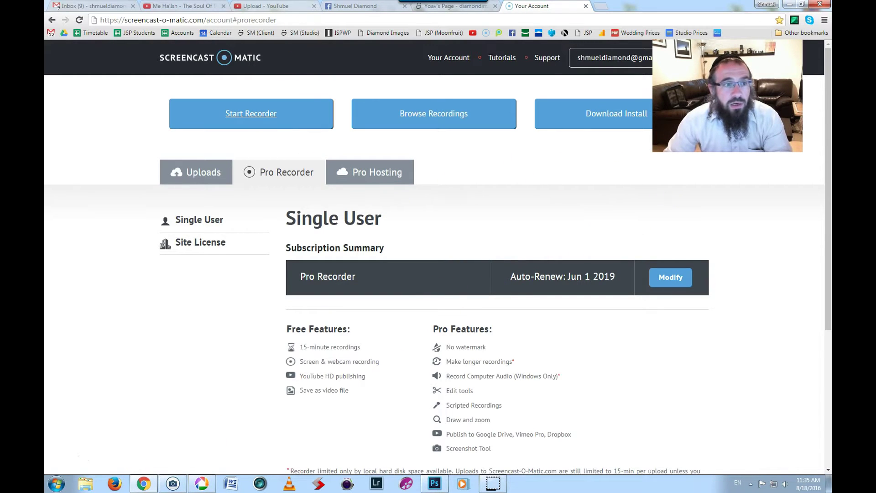
Open the client's page in Customize > Content and Design mode.
left_click(462, 8)
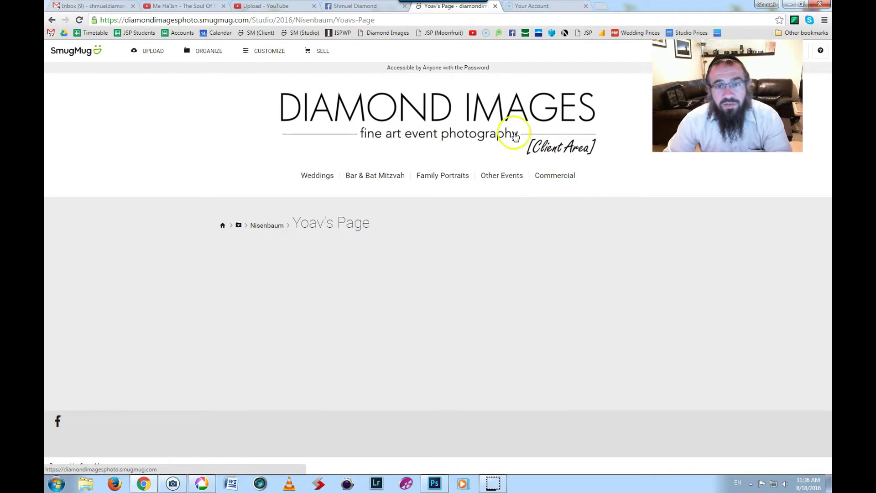
left_click(270, 50)
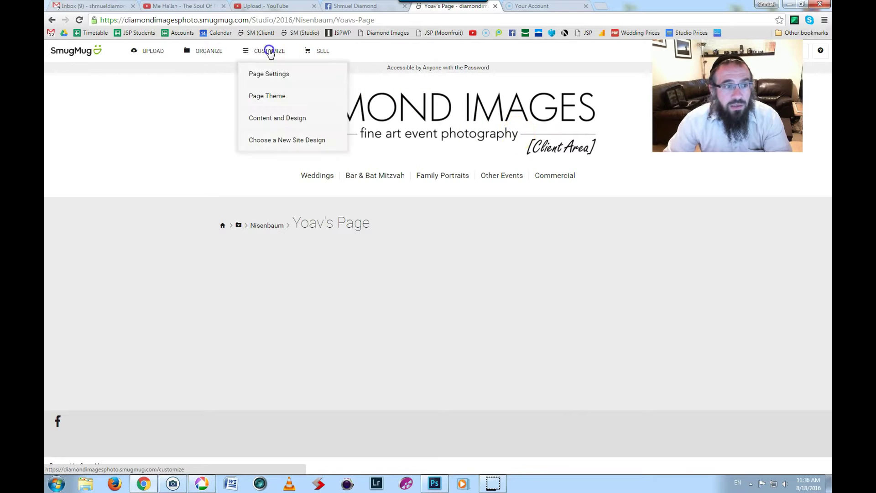
left_click(283, 118)
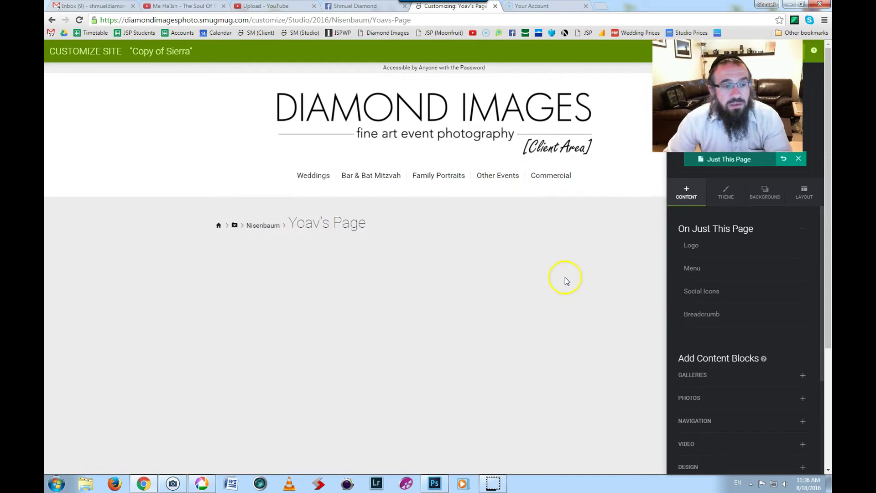
Delete the breadcrumb block, leaving the center area empty.
mouse_move(338, 231)
left_click(262, 216)
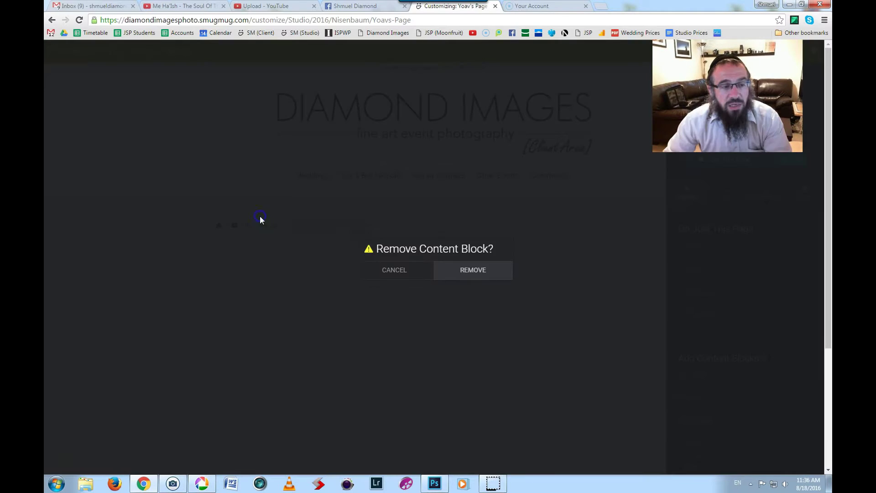
left_click(462, 270)
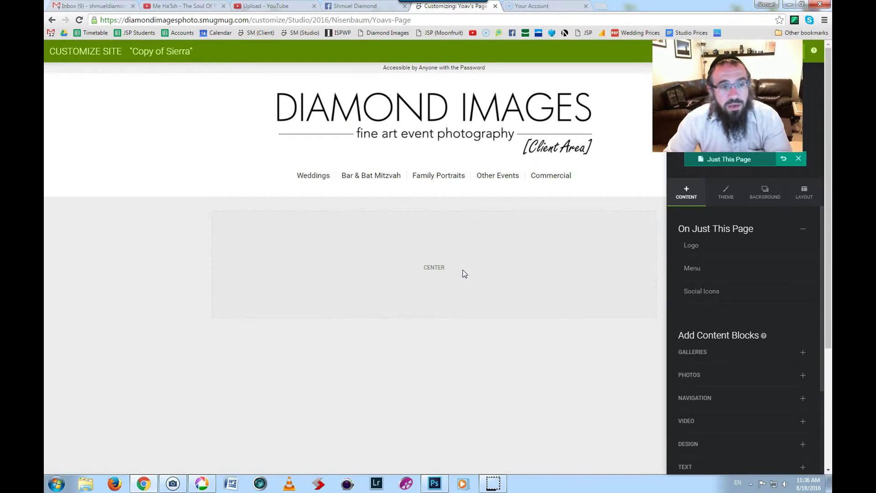
Add a YouTube block with the slideshow link, sized Medium (640 x 360).
left_click(692, 420)
left_click_drag(704, 447, 358, 260)
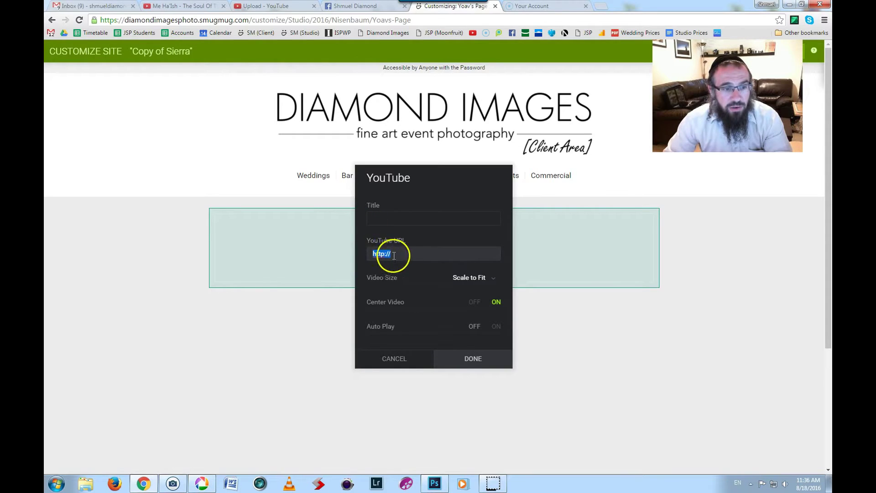
right_click(372, 252)
left_click(408, 333)
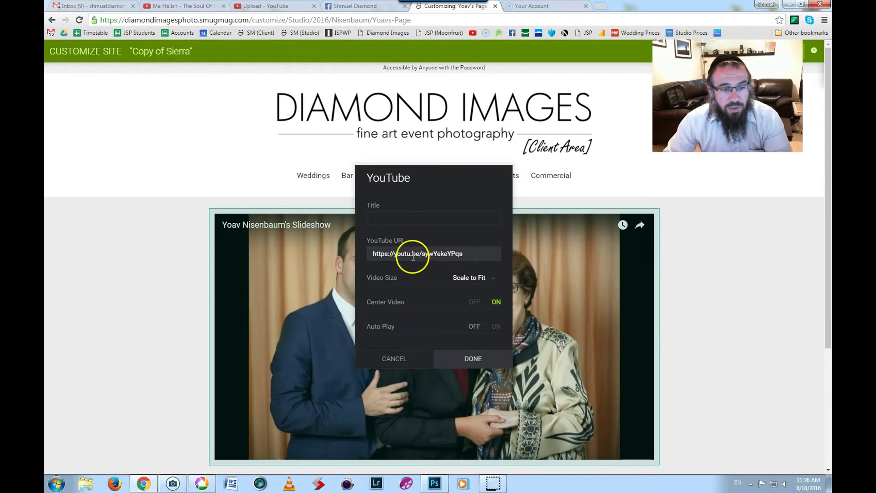
left_click(468, 278)
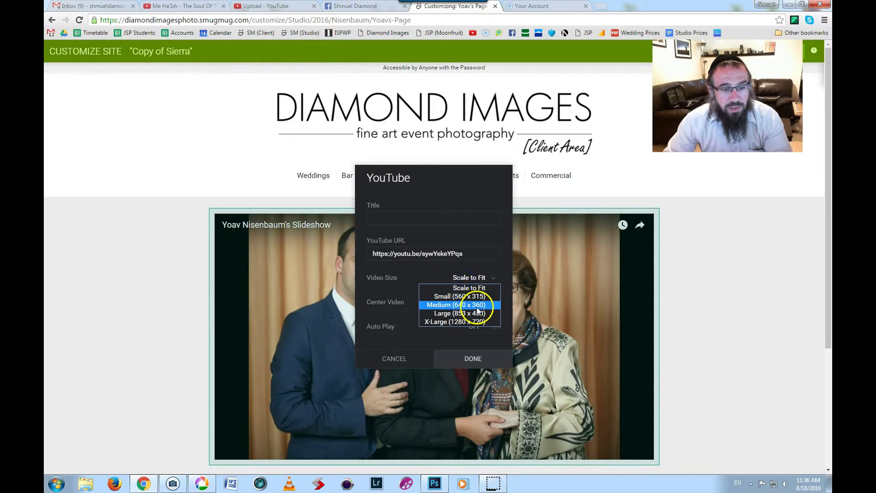
left_click(470, 303)
Title the video with the client's name plus 'Diamond Selection' at title size L.
left_click(415, 219)
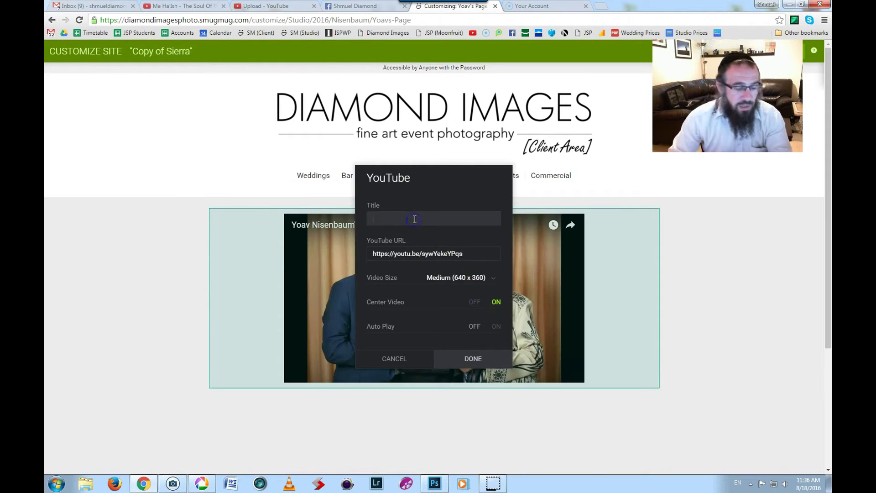
type("Yoav")
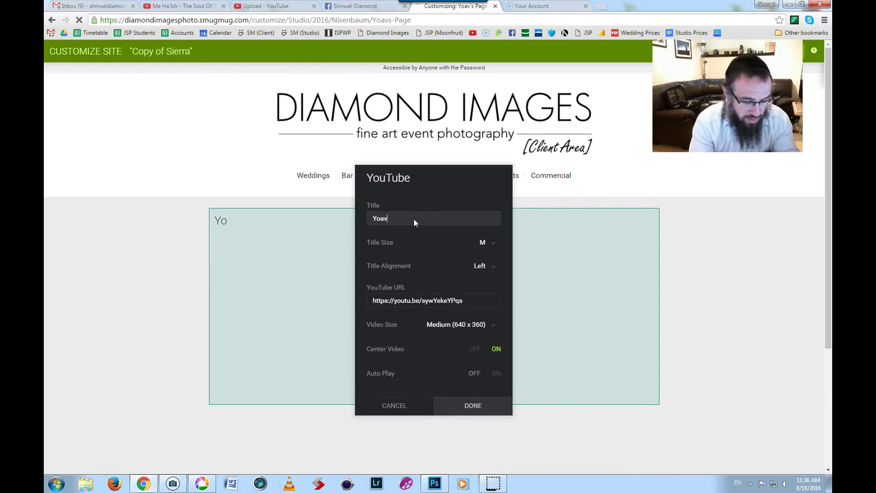
type("'s Diam")
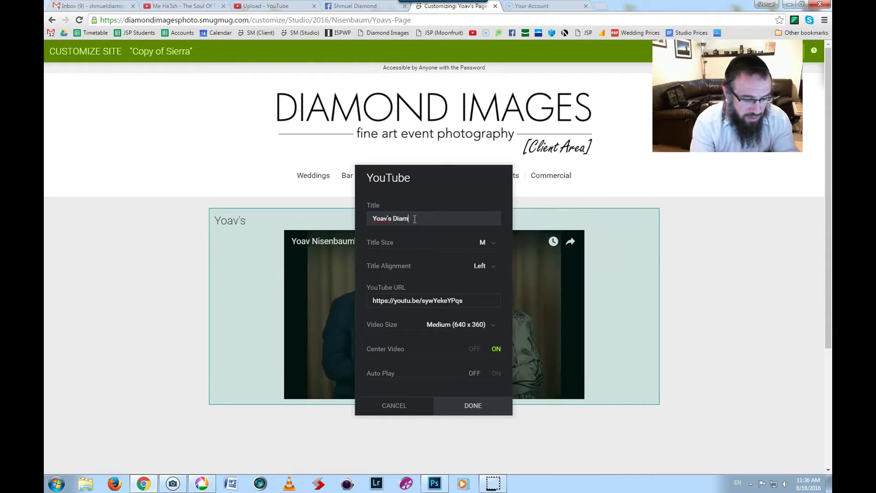
type("ond selecti")
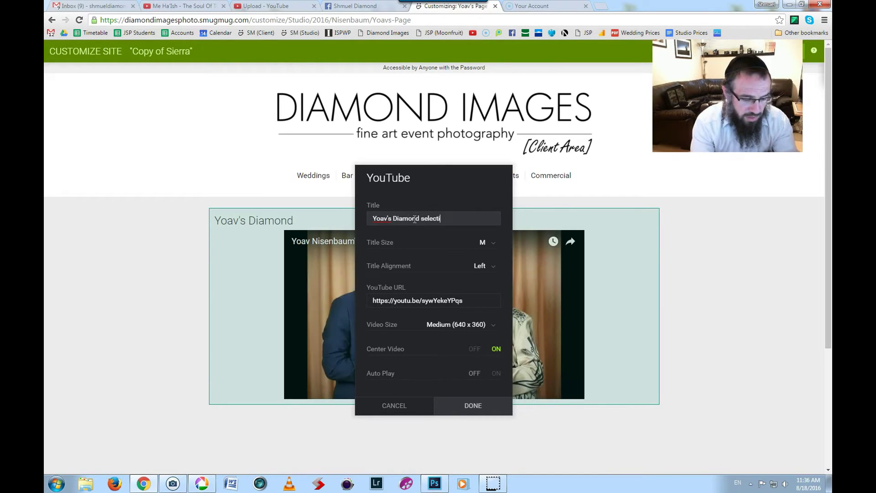
type("opnm")
key("BackSpace")
key("BackSpace")
key("BackSpace")
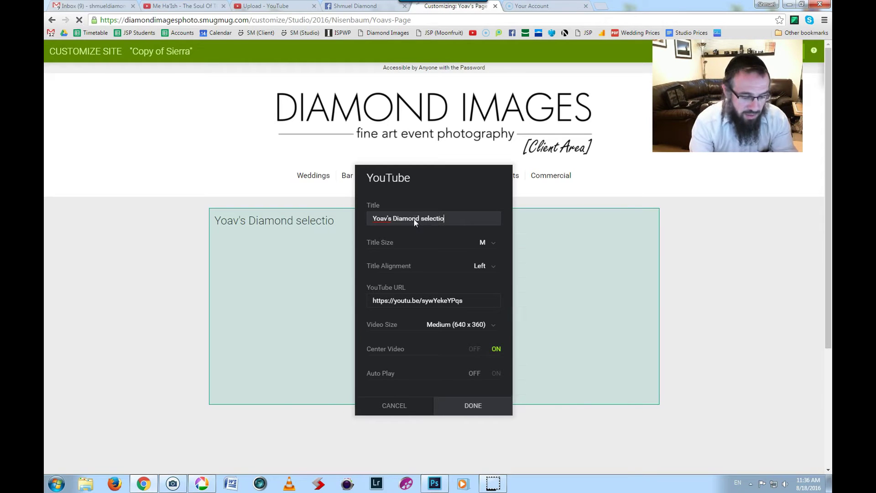
type("n")
left_click(425, 218)
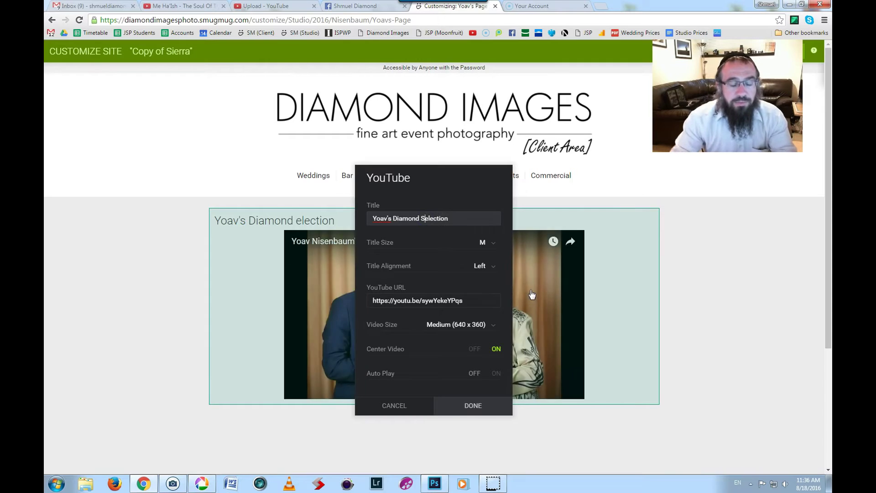
left_click(531, 313)
left_click(483, 242)
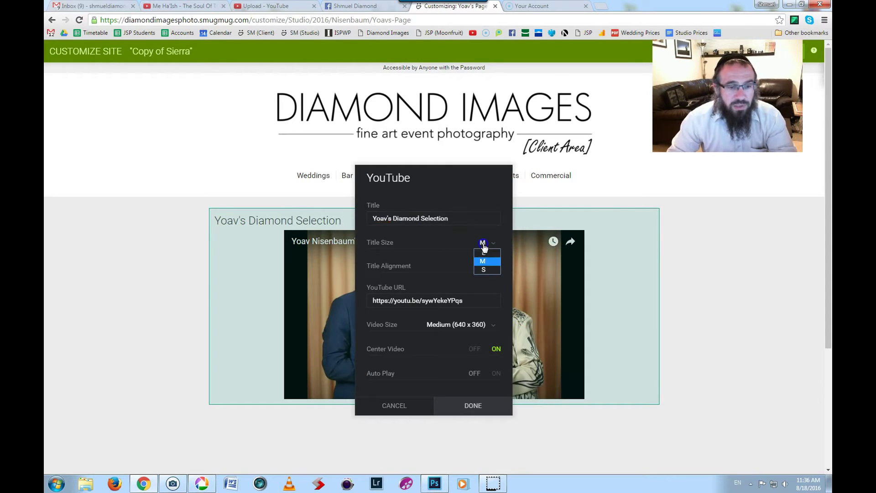
left_click(482, 265)
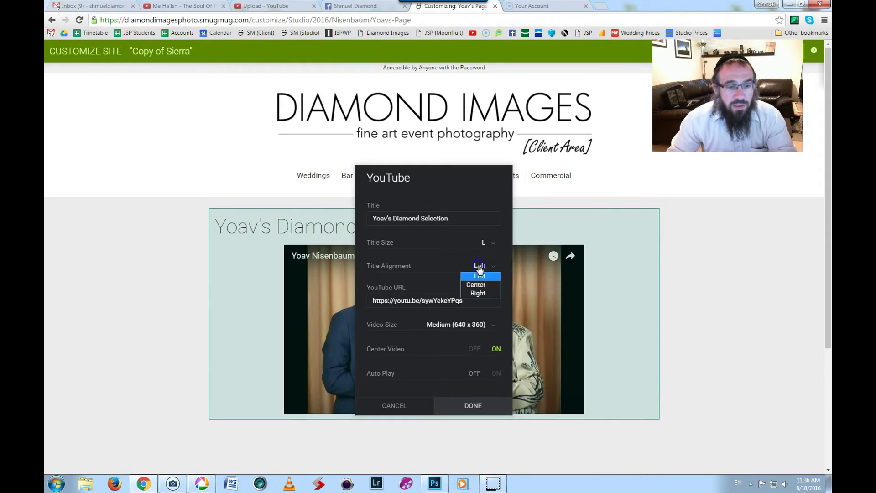
Place a Multiple Photos block below the video and clear its default 'Photos' title.
scroll(486, 365, "down", 4)
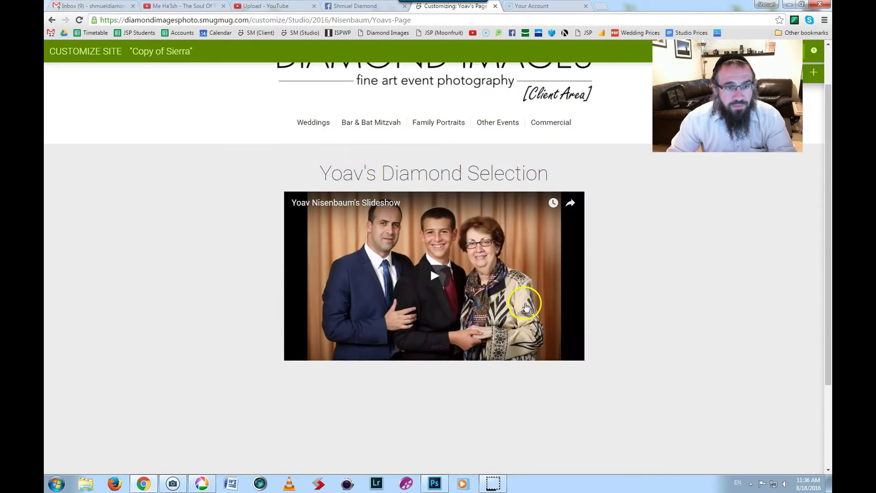
scroll(498, 284, "up", 2)
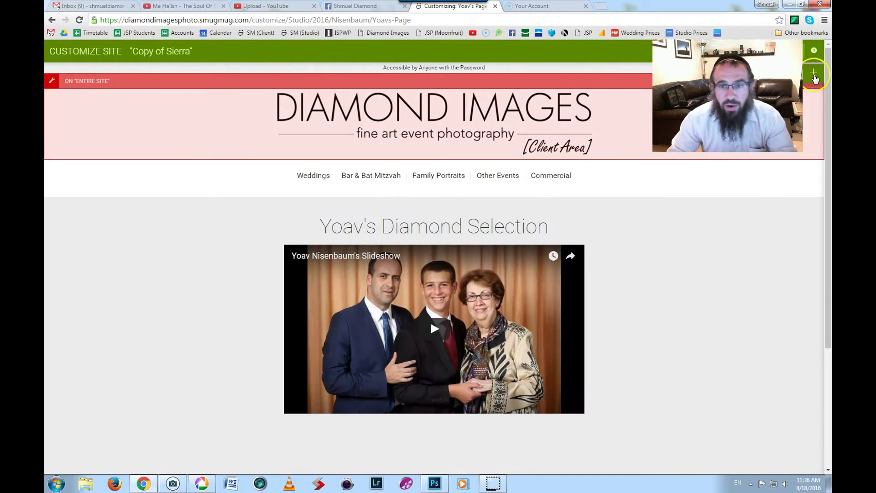
left_click(815, 79)
left_click(703, 341)
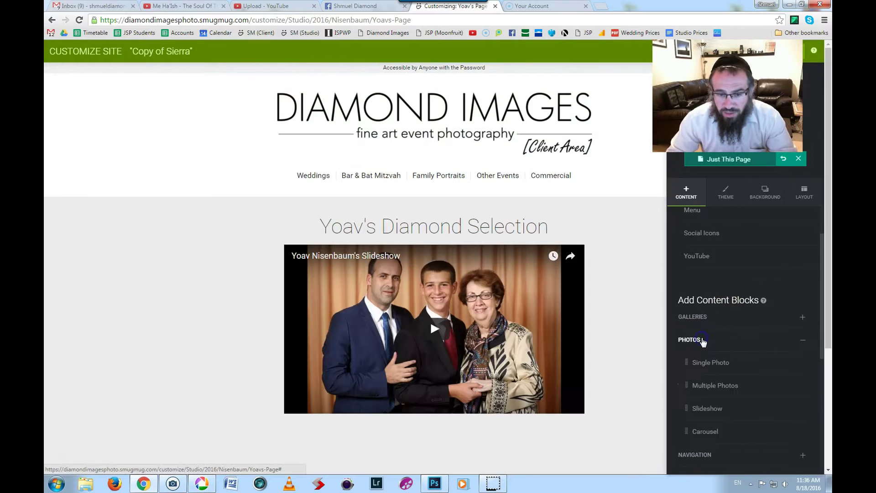
left_click_drag(694, 385, 440, 340)
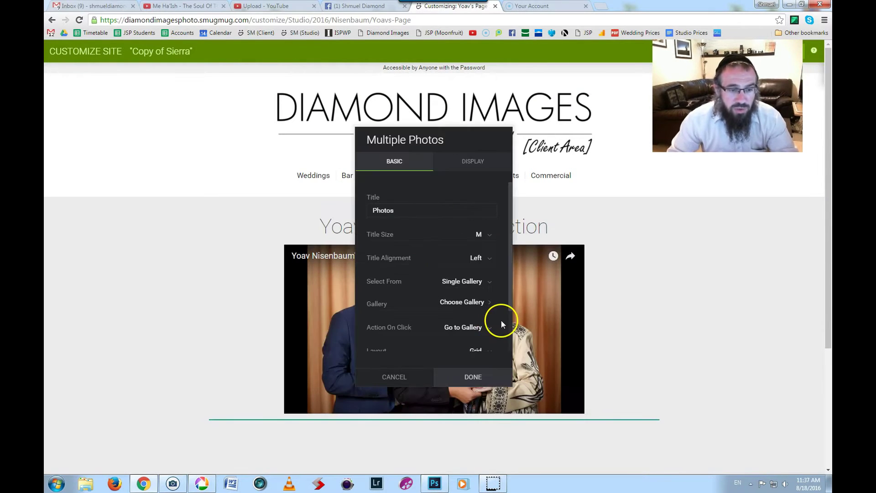
left_click_drag(410, 209, 322, 214)
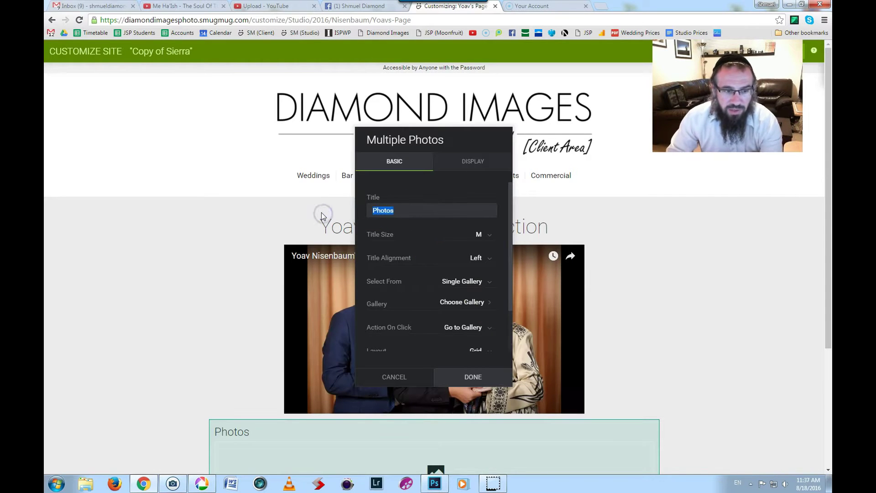
key("BackSpace")
Link the photo block to the client's Diamond Selection gallery under Studio › 2016.
left_click(464, 253)
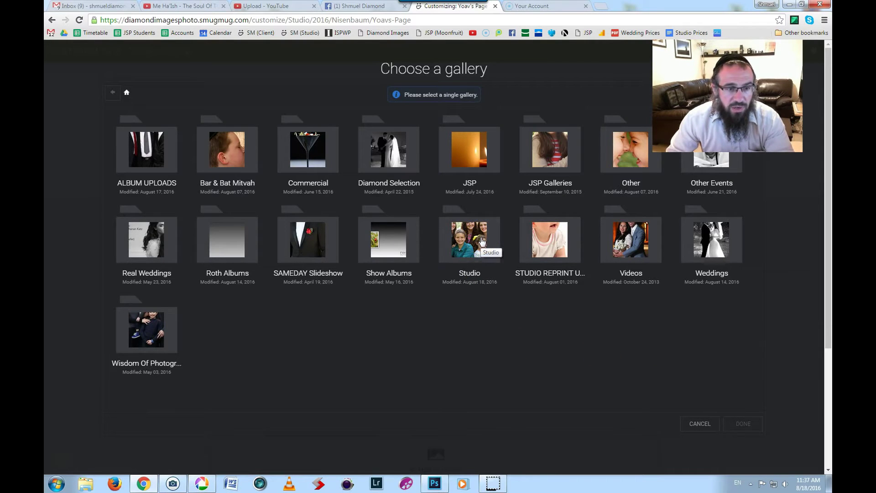
left_click(482, 241)
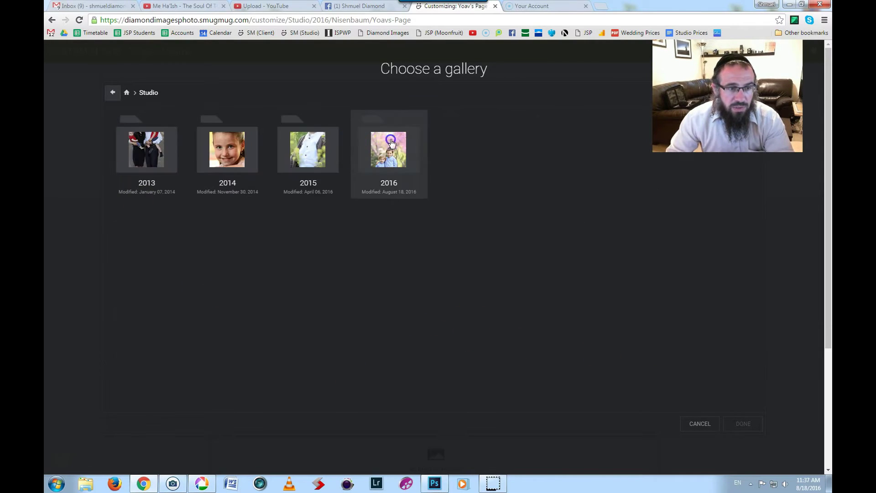
left_click(388, 151)
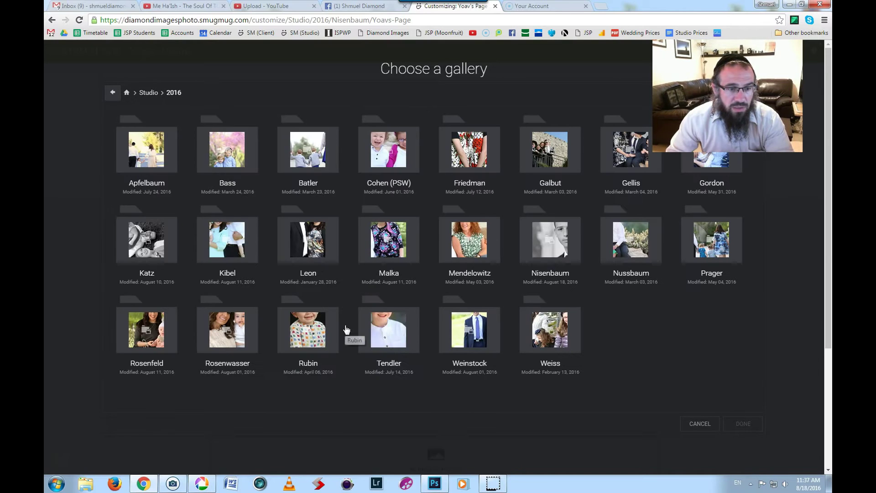
left_click(547, 245)
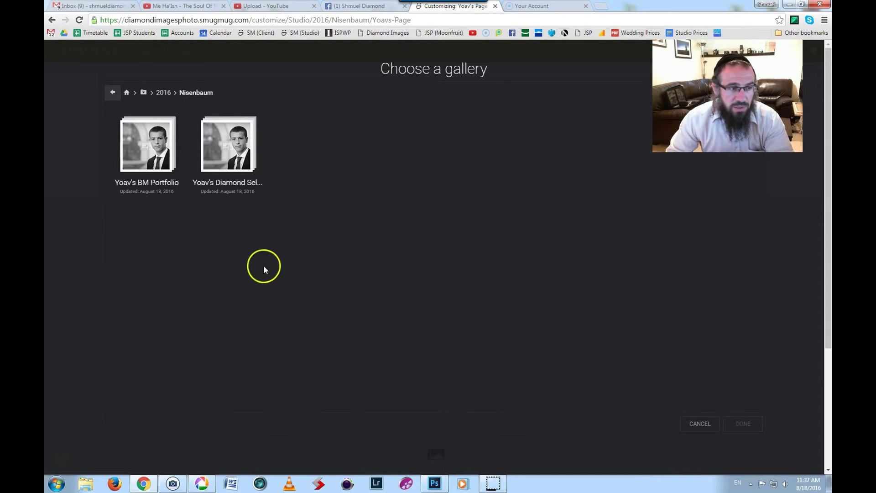
left_click(244, 187)
left_click(744, 424)
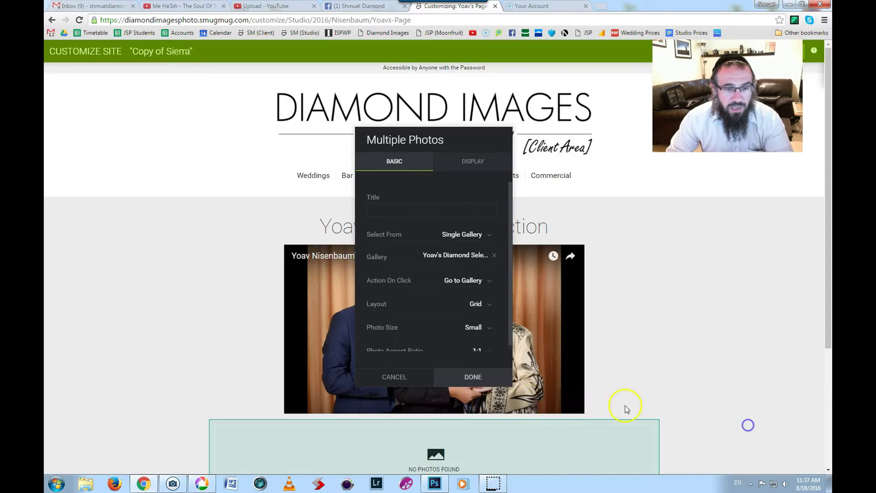
Make photos open in a lightbox, with Collage Landscape layout at X2 Large size.
scroll(594, 447, "down", 4)
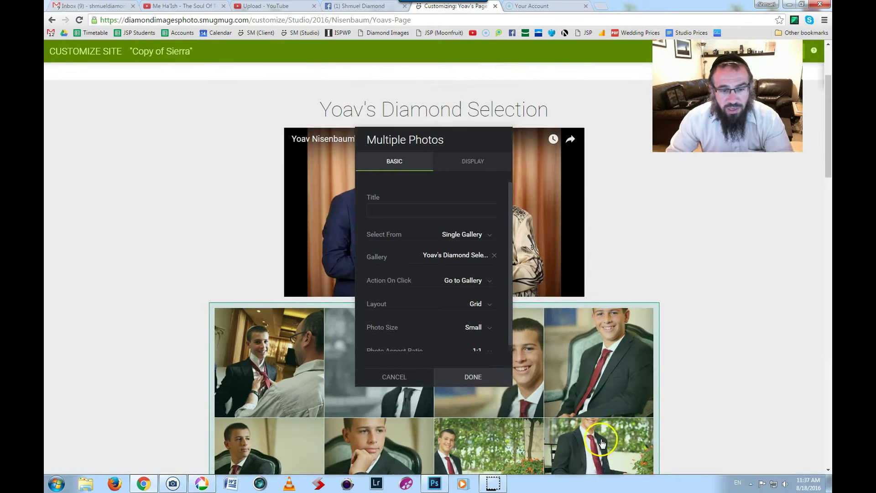
left_click(471, 284)
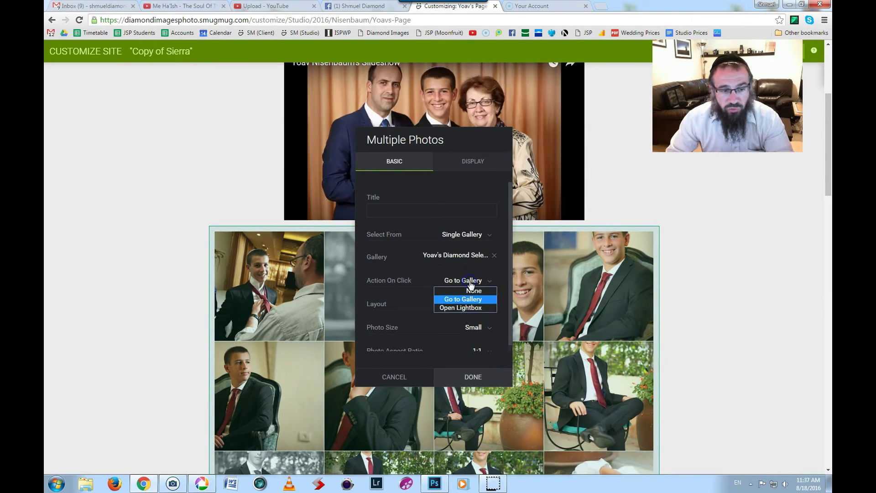
left_click(476, 308)
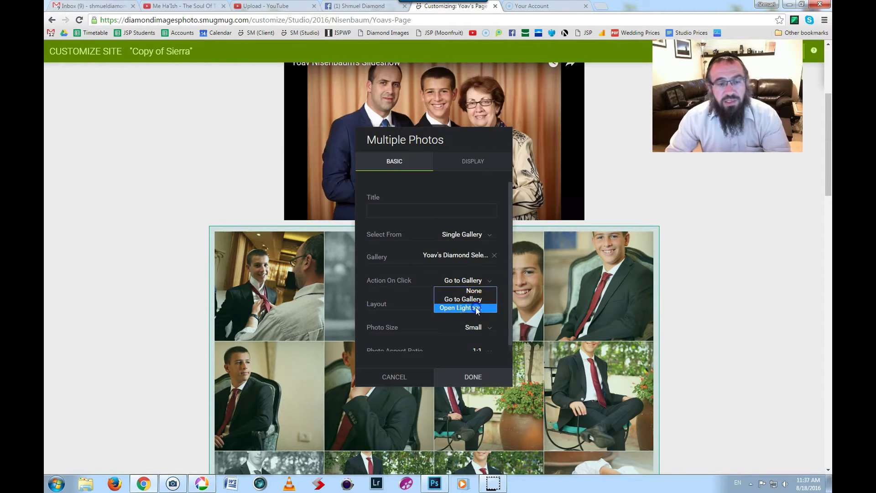
left_click(477, 305)
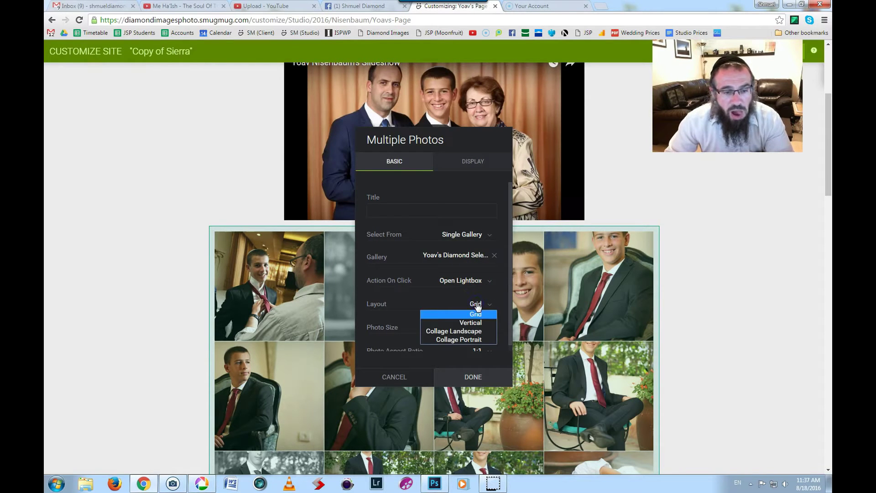
left_click(482, 331)
left_click(476, 329)
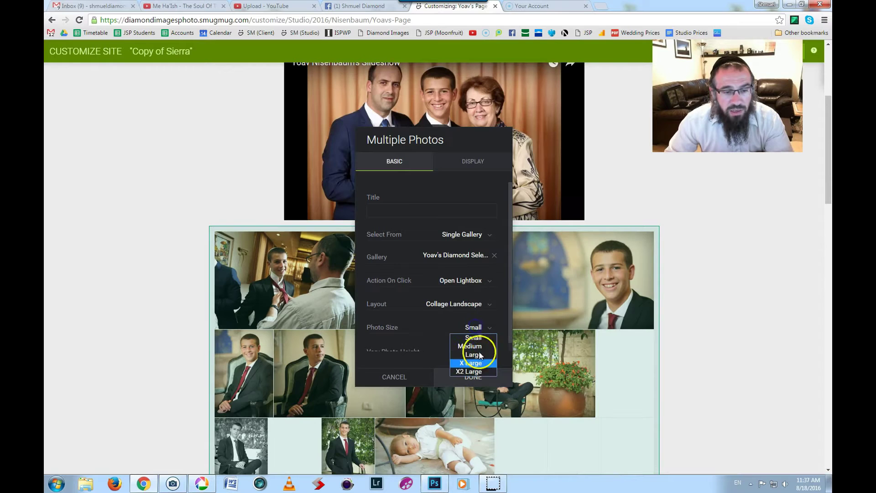
left_click(486, 369)
scroll(482, 349, "down", 1)
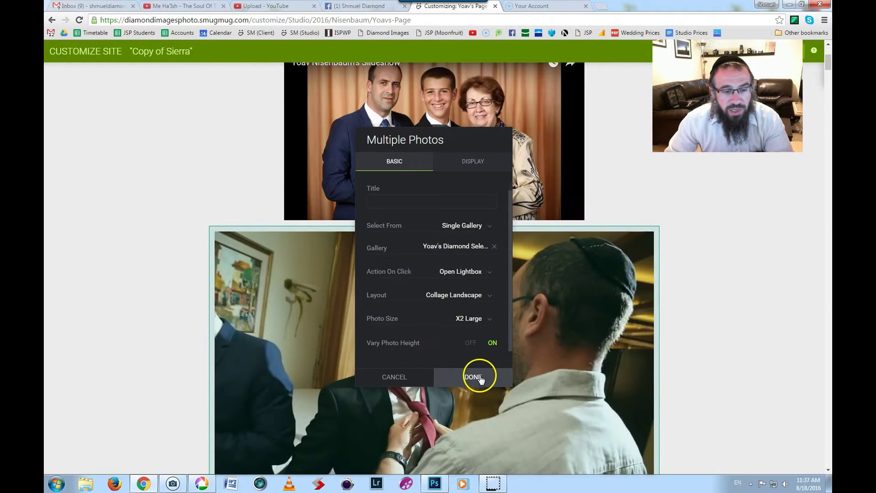
left_click(479, 374)
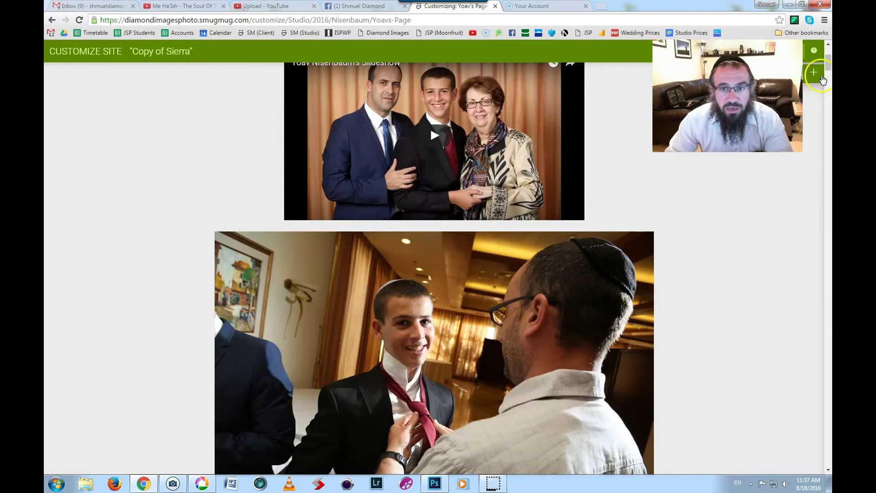
Change the page layout from Fixed to Stretchy and publish the changes now.
left_click(822, 79)
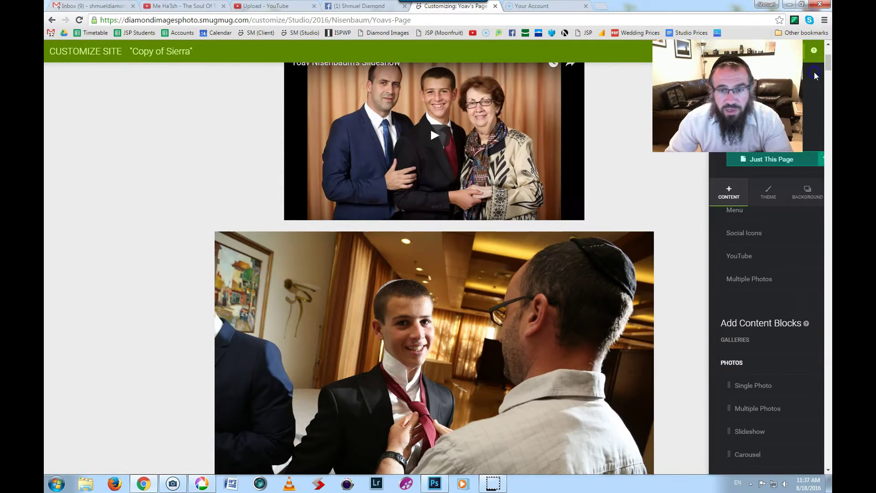
left_click(804, 190)
left_click(783, 227)
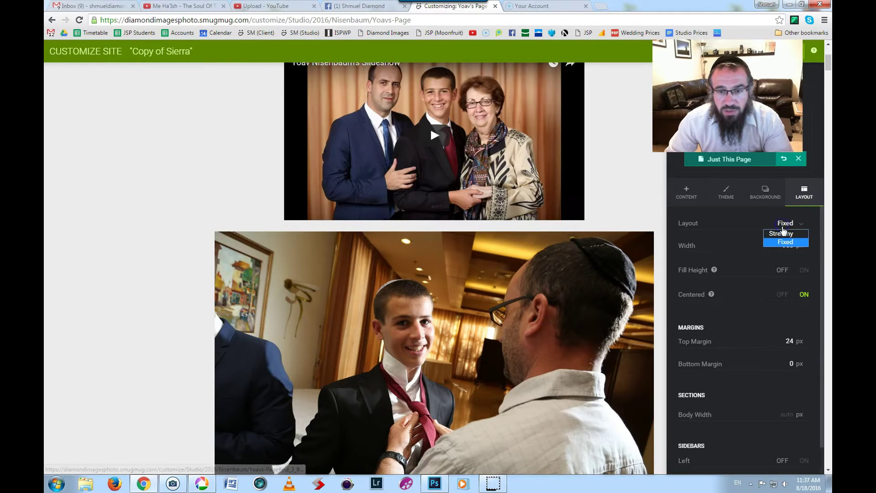
left_click(783, 235)
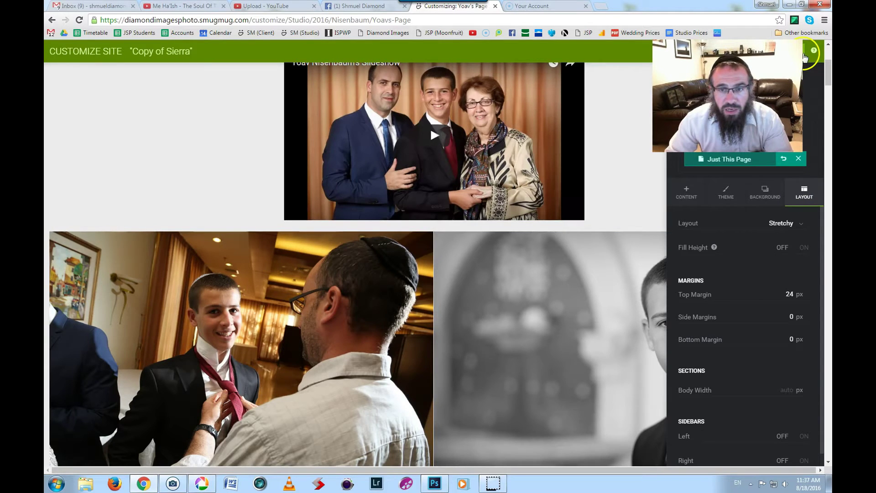
left_click(804, 56)
left_click(474, 228)
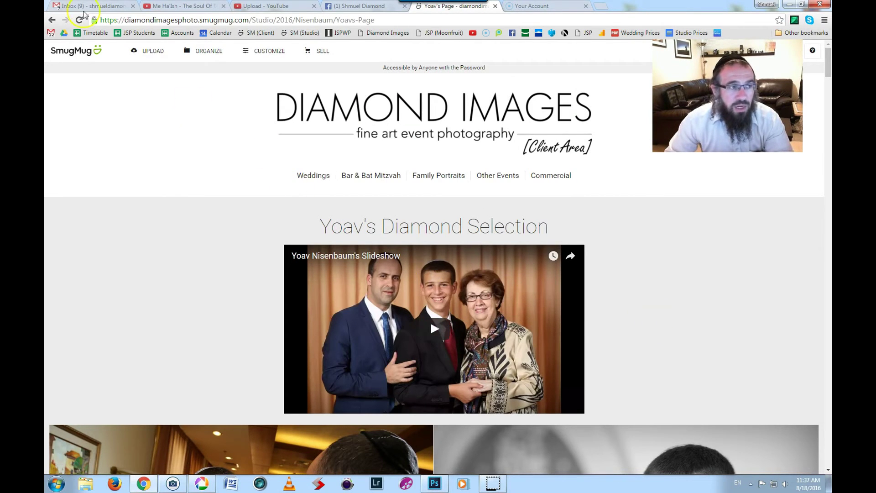
Play the embedded YouTube slideshow on the published page, jumping to 0:08.
scroll(140, 223, "down", 5)
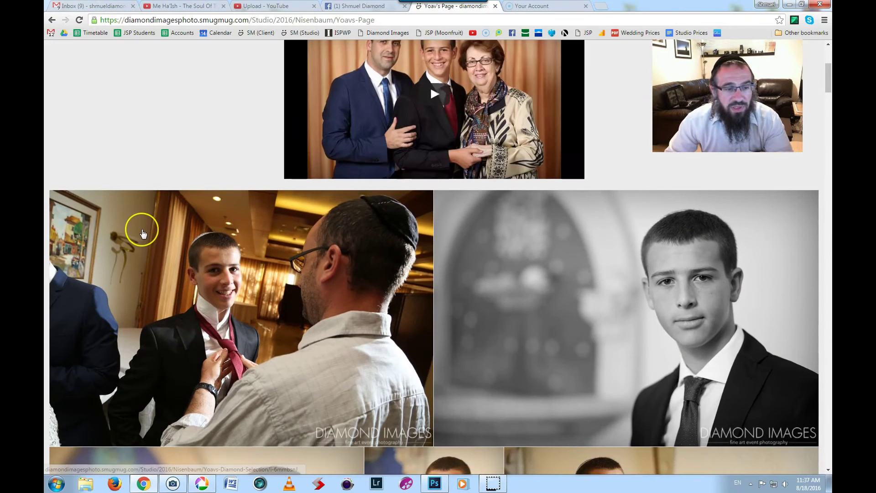
scroll(143, 233, "down", 12)
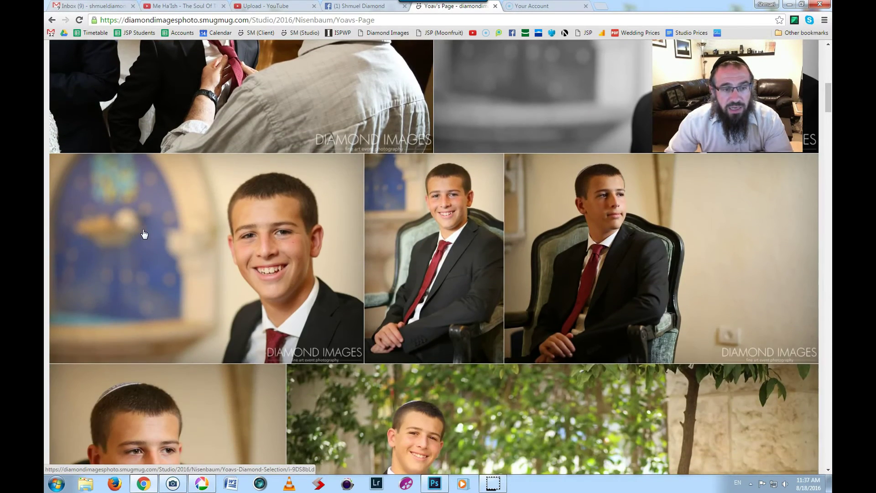
key("Home")
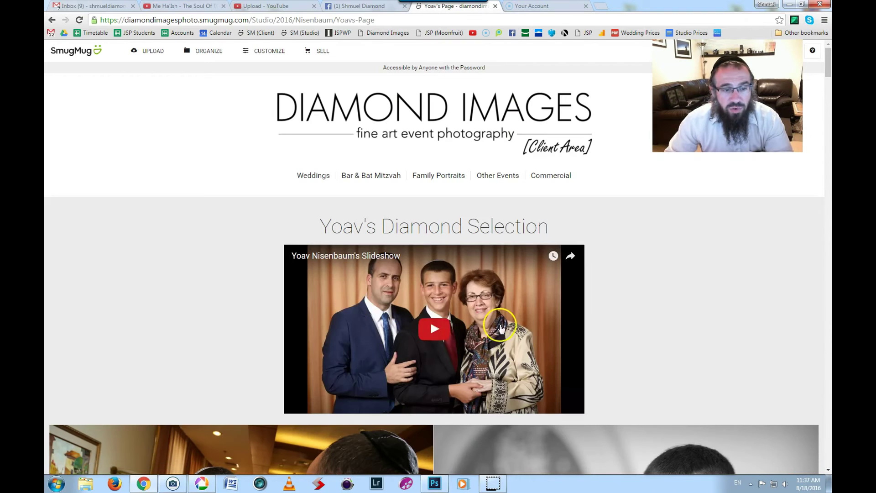
left_click(539, 337)
scroll(540, 337, "down", 1)
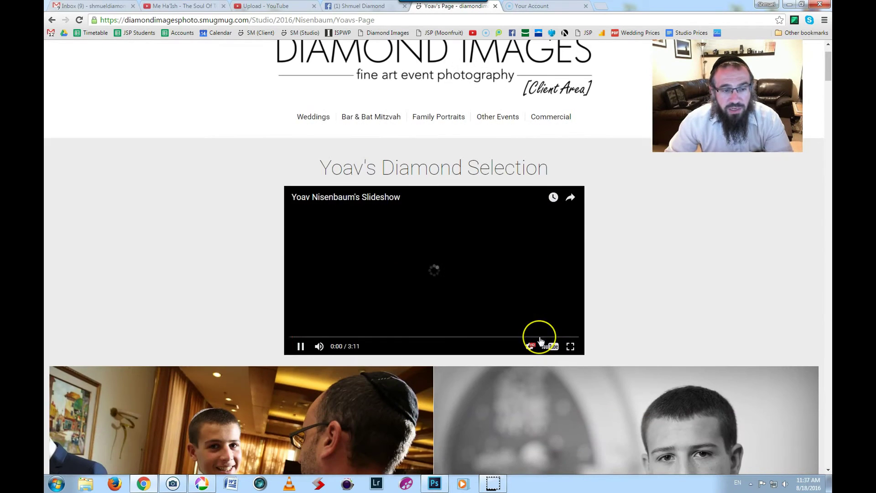
left_click(354, 277)
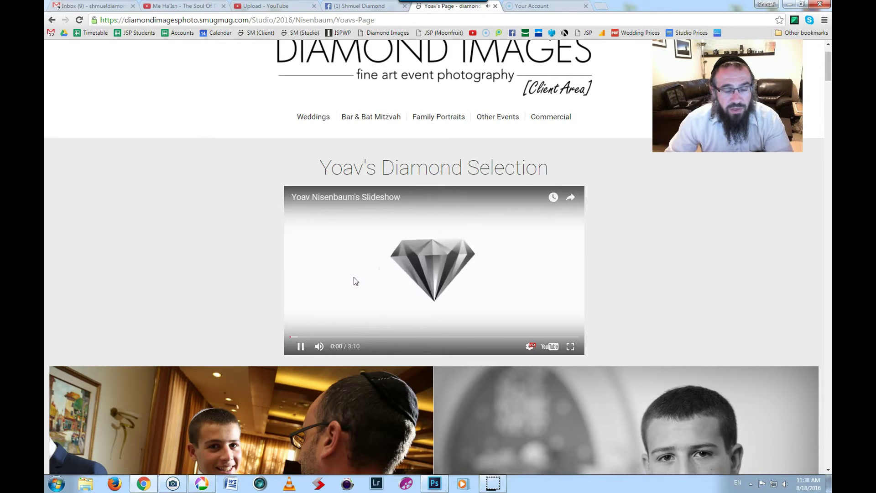
left_click(313, 323)
left_click(302, 337)
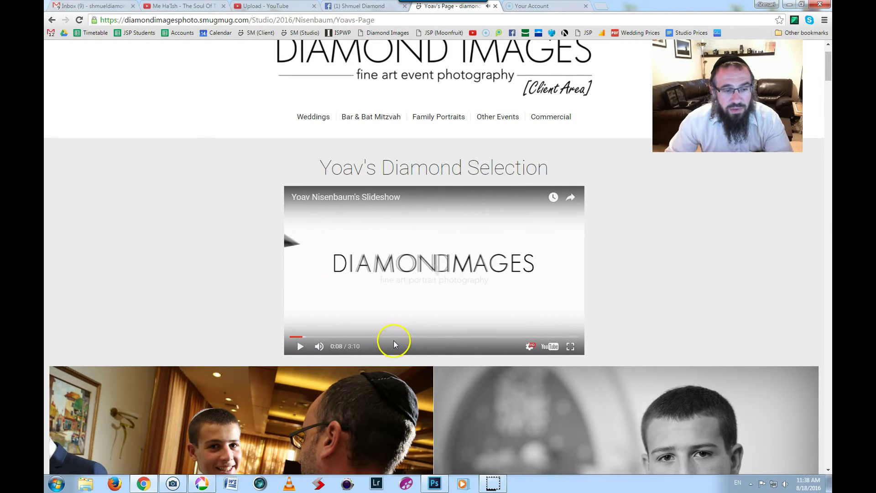
left_click(395, 343)
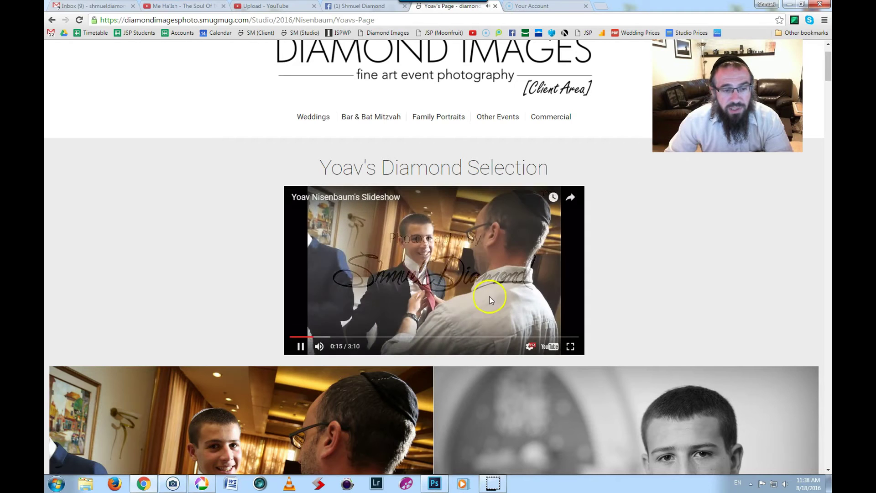
Scroll through the full-width collage gallery while the slideshow keeps playing.
scroll(501, 297, "down", 3)
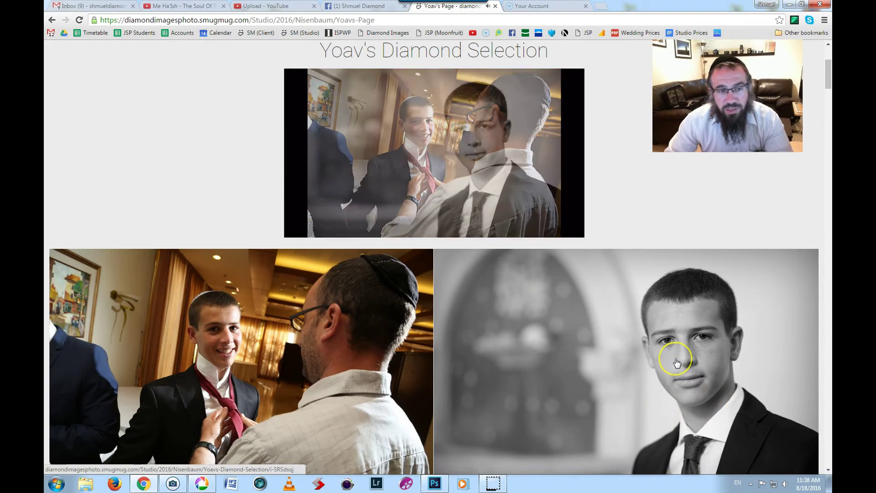
scroll(679, 365, "down", 6)
scroll(677, 362, "down", 18)
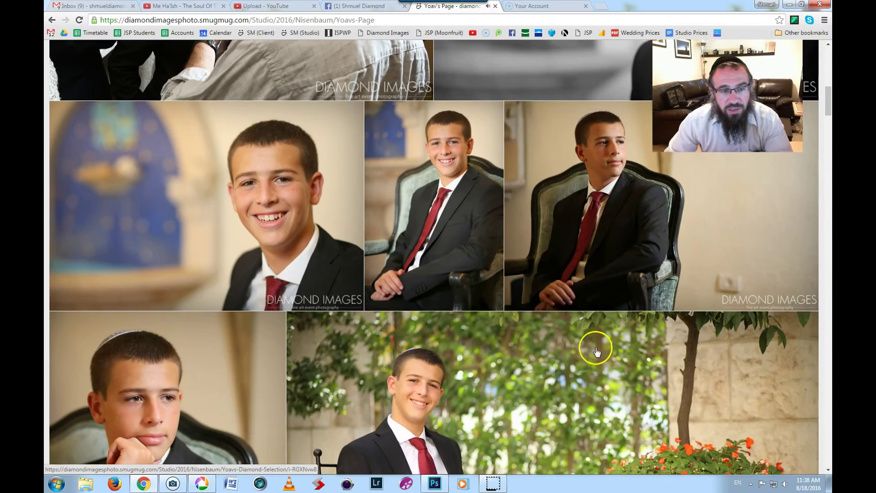
scroll(565, 345, "down", 11)
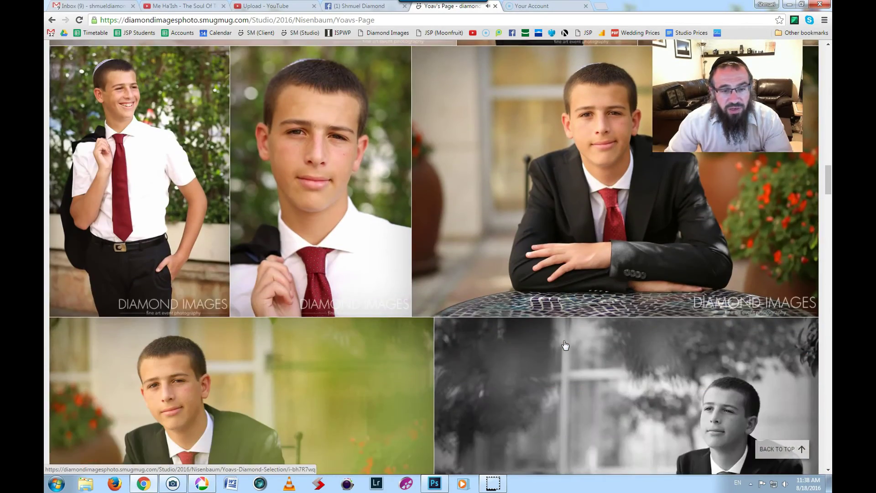
scroll(557, 347, "up", 20)
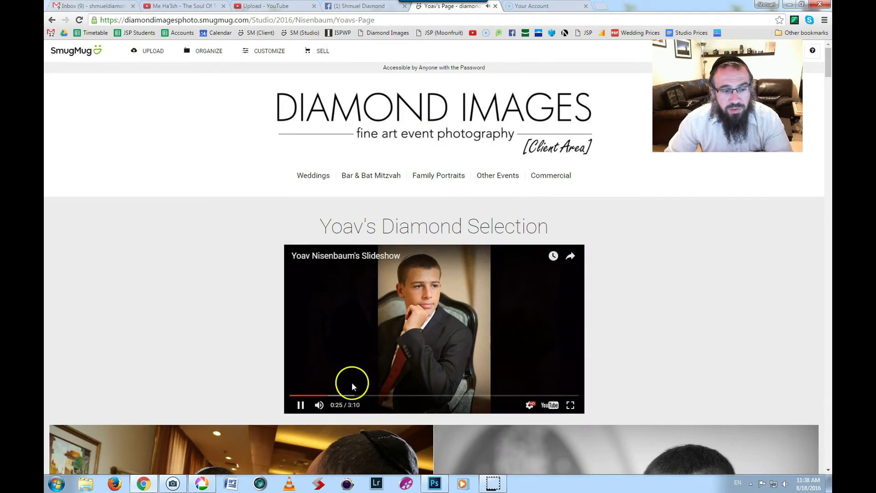
left_click(298, 402)
scroll(652, 374, "down", 10)
scroll(653, 373, "down", 15)
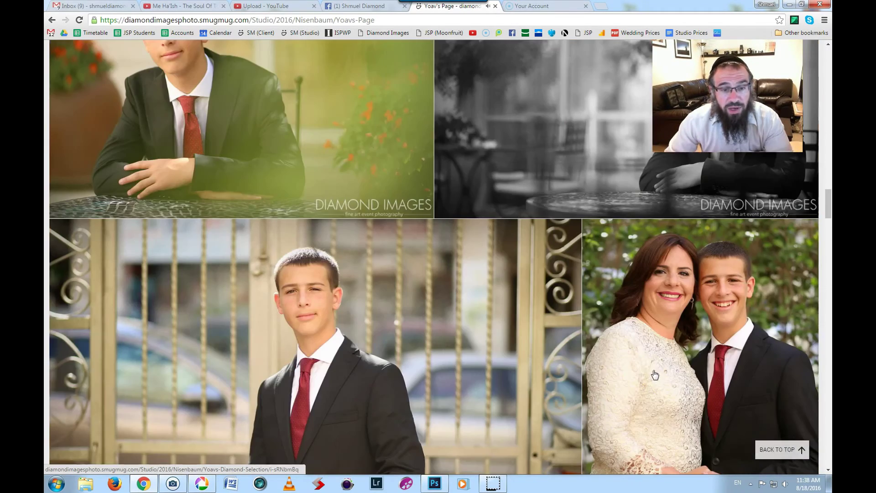
left_click(477, 239)
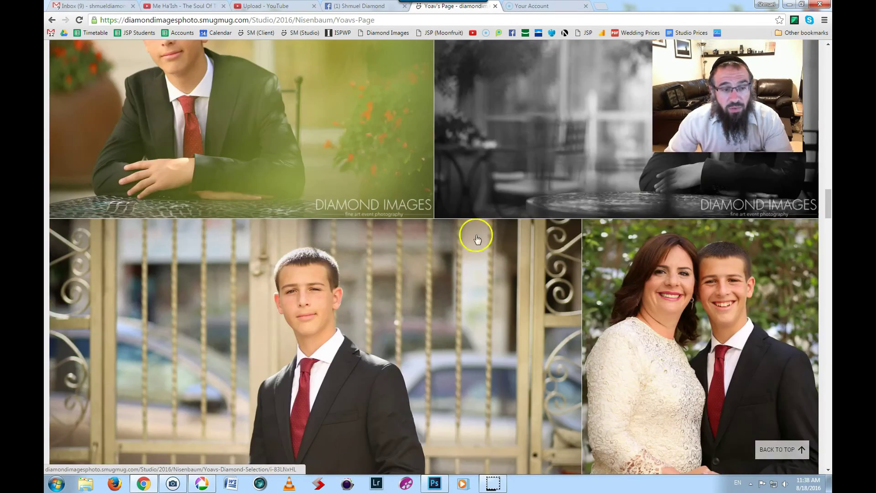
left_click(336, 167)
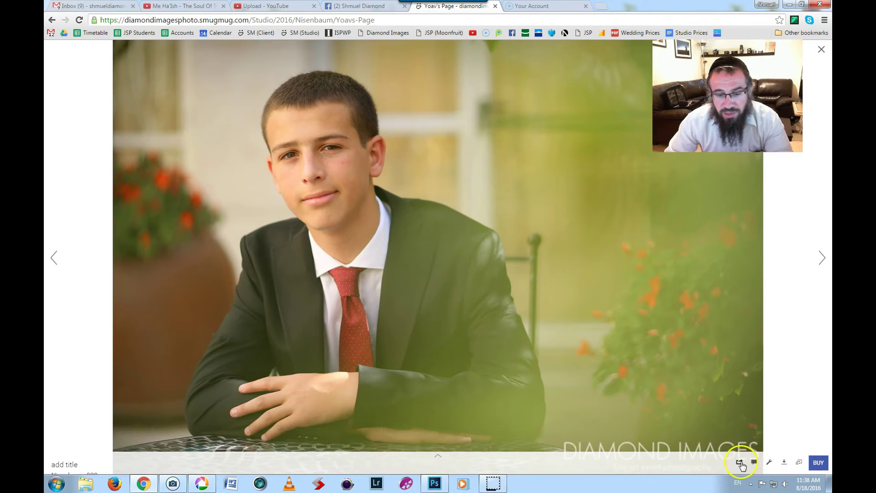
left_click(821, 259)
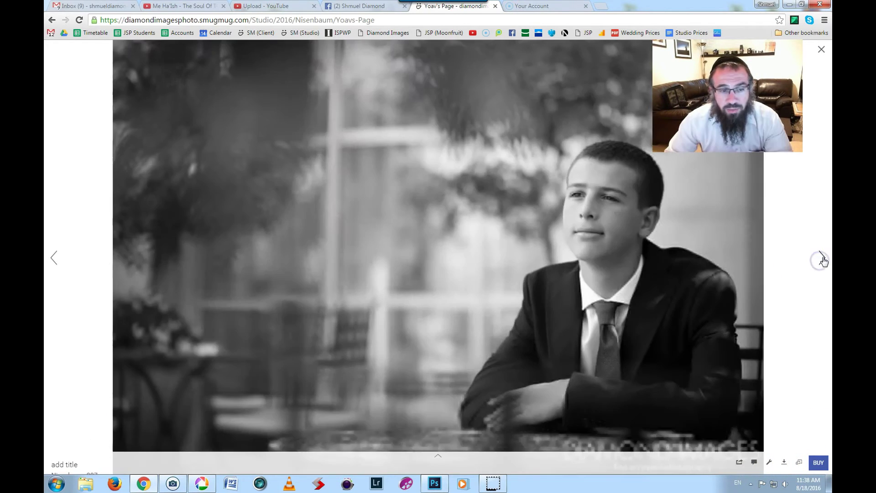
left_click(821, 258)
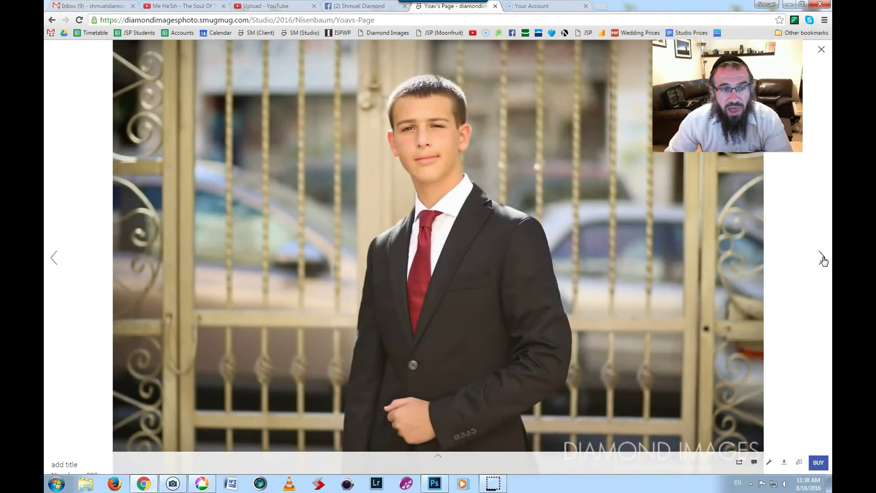
left_click(822, 259)
left_click(821, 50)
scroll(532, 365, "up", 15)
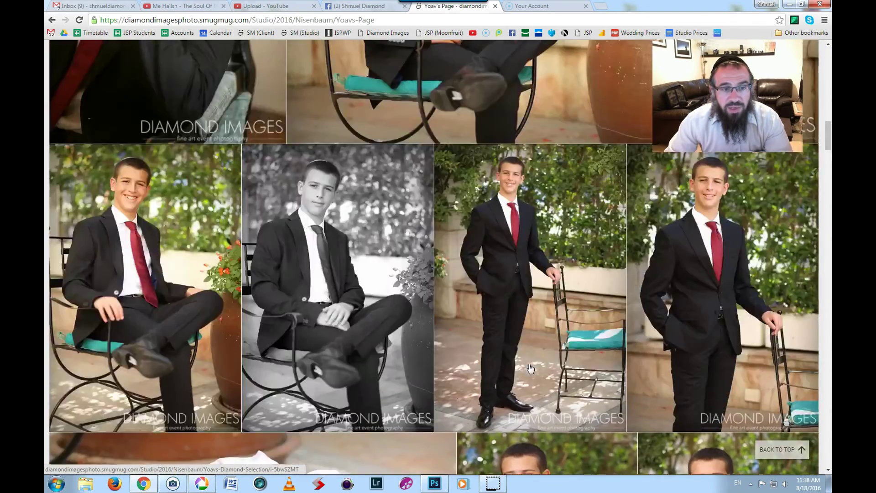
scroll(531, 368, "up", 9)
scroll(530, 368, "down", 14)
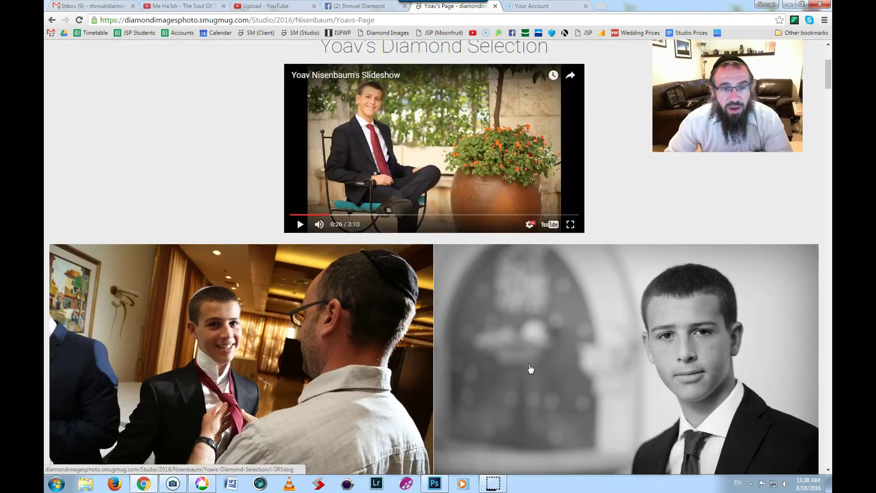
scroll(530, 367, "down", 10)
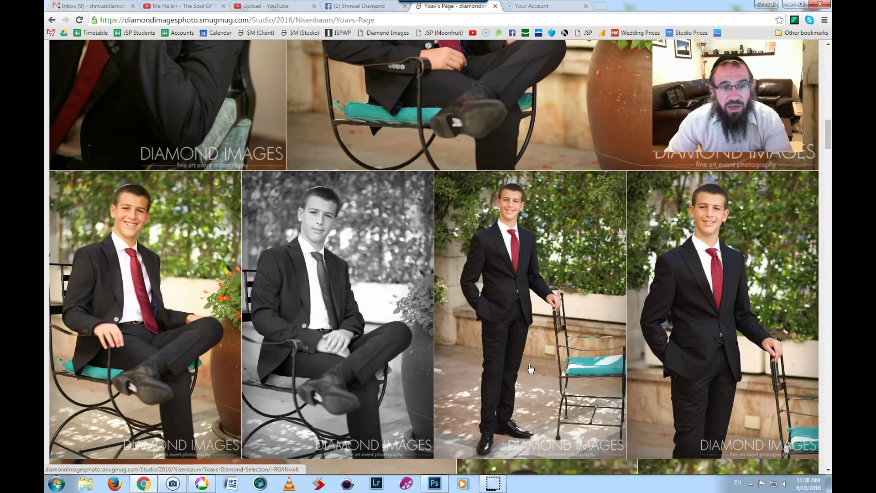
scroll(530, 368, "down", 4)
scroll(530, 368, "down", 2)
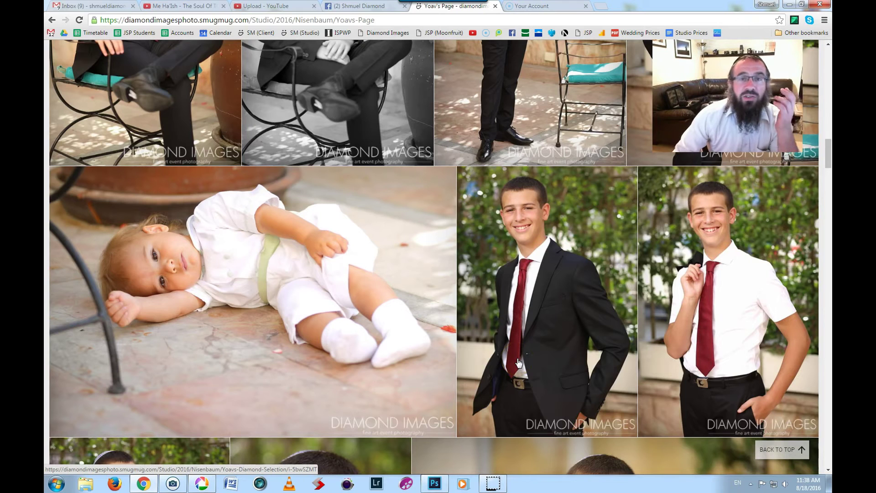
left_click(570, 314)
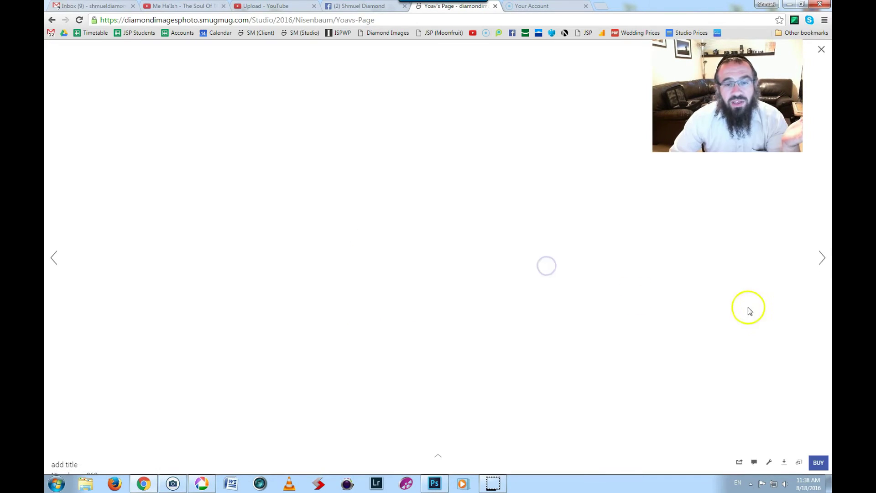
left_click(822, 259)
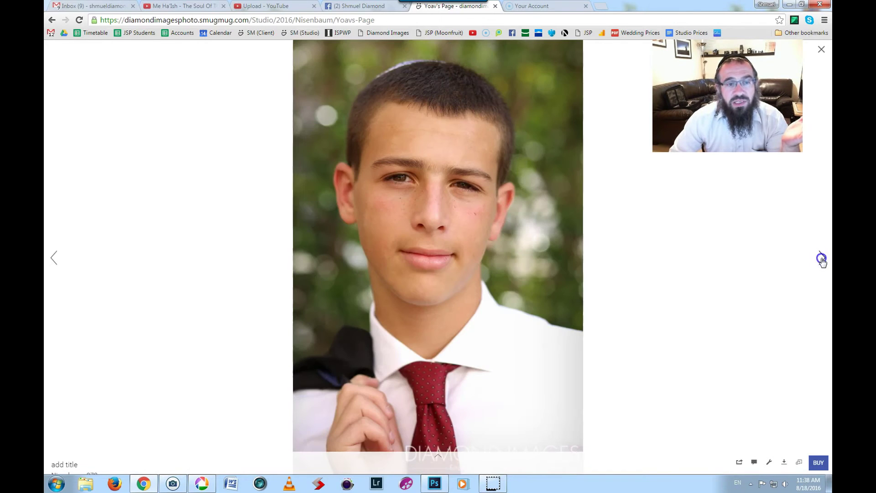
left_click(821, 259)
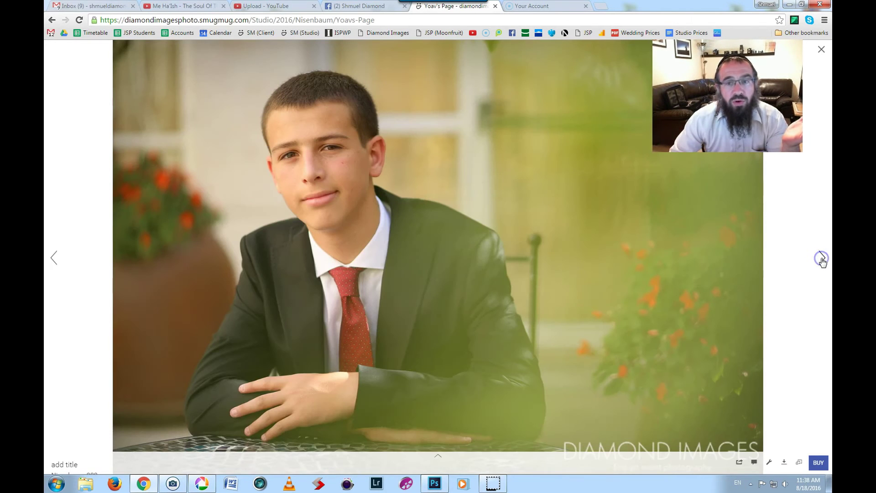
left_click(827, 49)
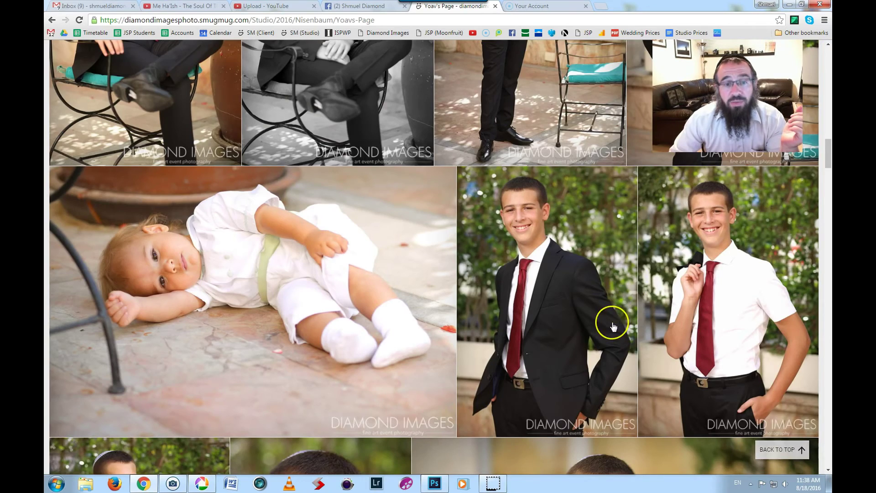
scroll(612, 319, "down", 5)
scroll(613, 326, "down", 8)
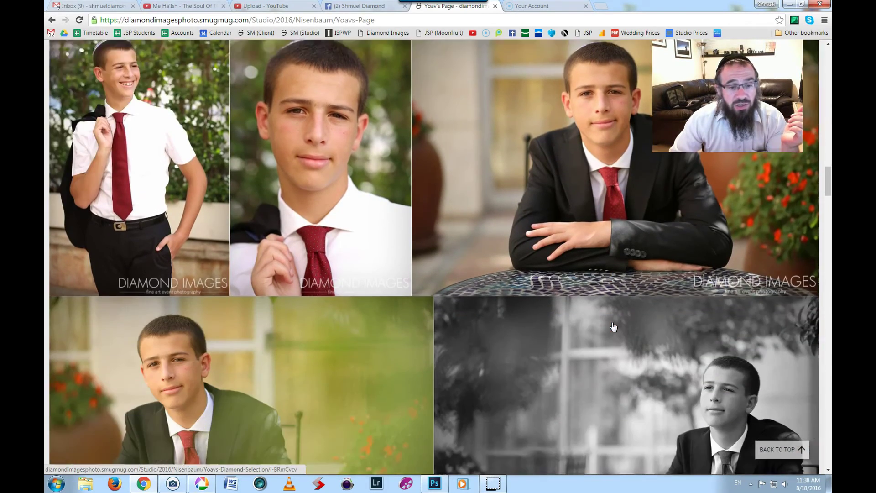
scroll(613, 326, "down", 7)
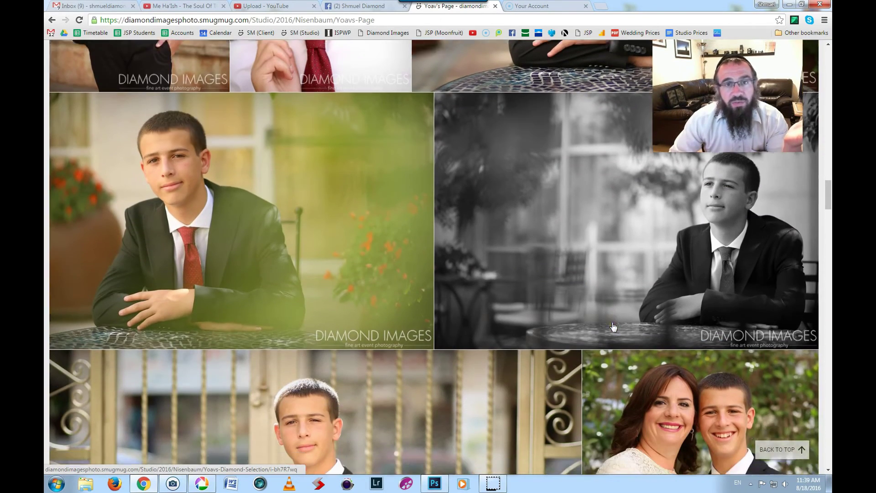
scroll(614, 327, "down", 5)
scroll(613, 326, "down", 20)
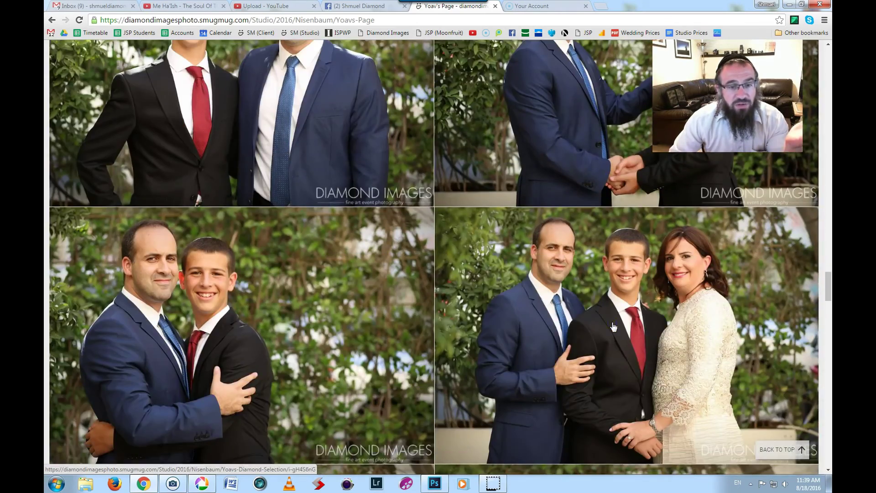
left_click(614, 327)
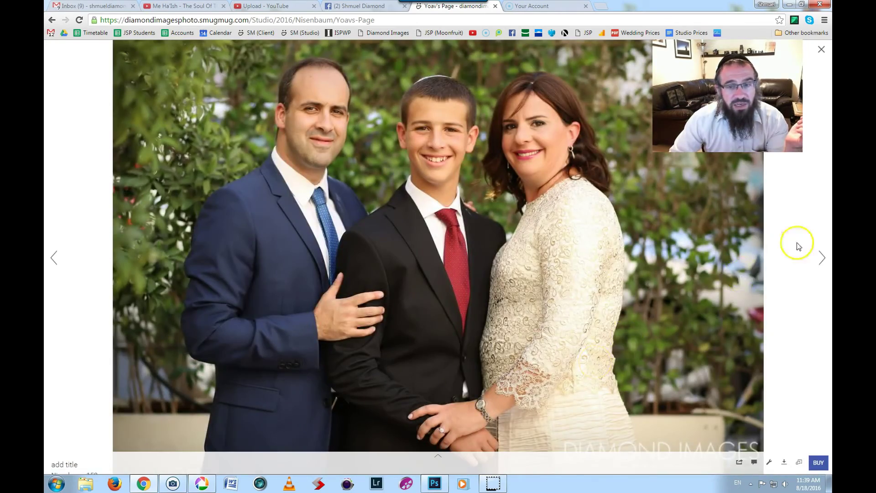
left_click(821, 49)
scroll(535, 348, "down", 5)
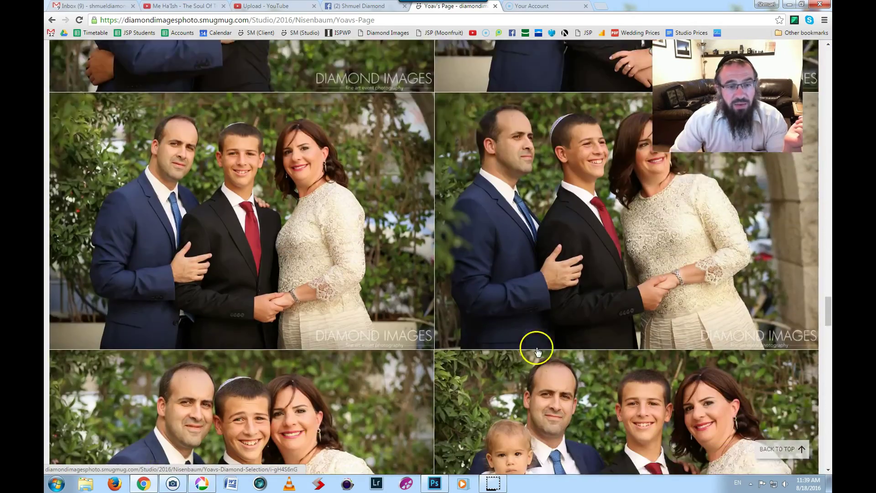
scroll(536, 383, "up", 20)
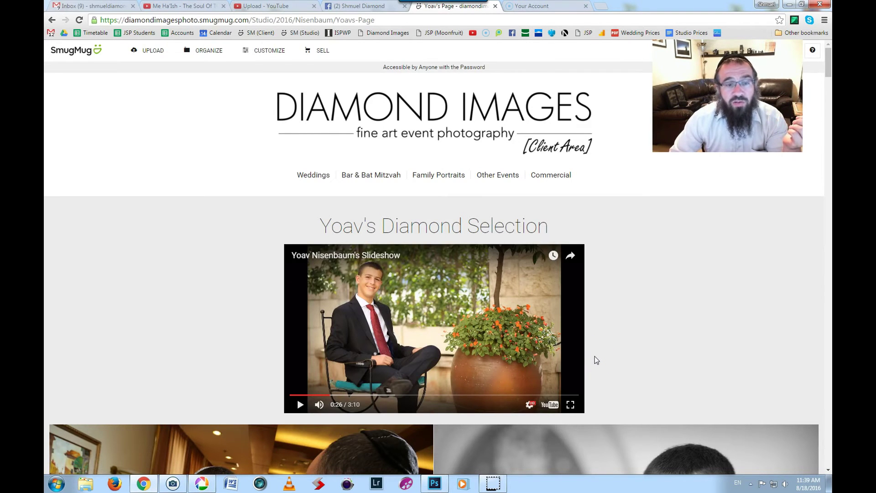
scroll(595, 357, "down", 9)
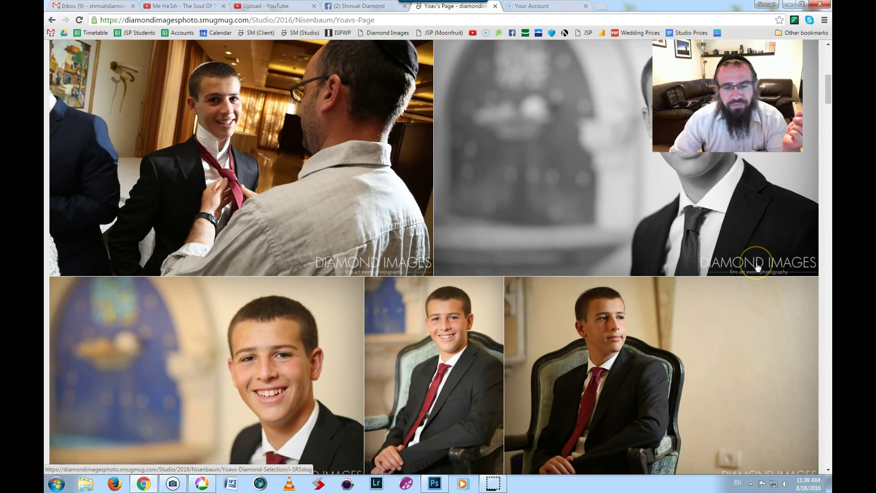
scroll(725, 316, "down", 1)
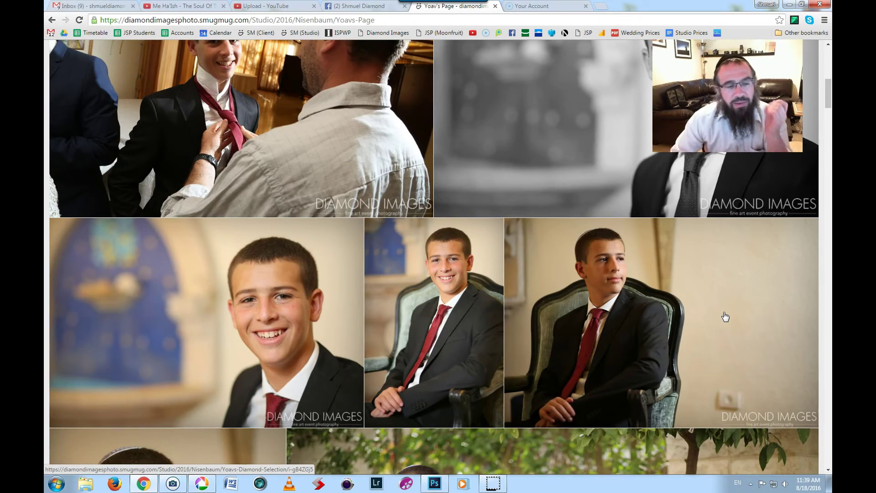
scroll(725, 316, "down", 11)
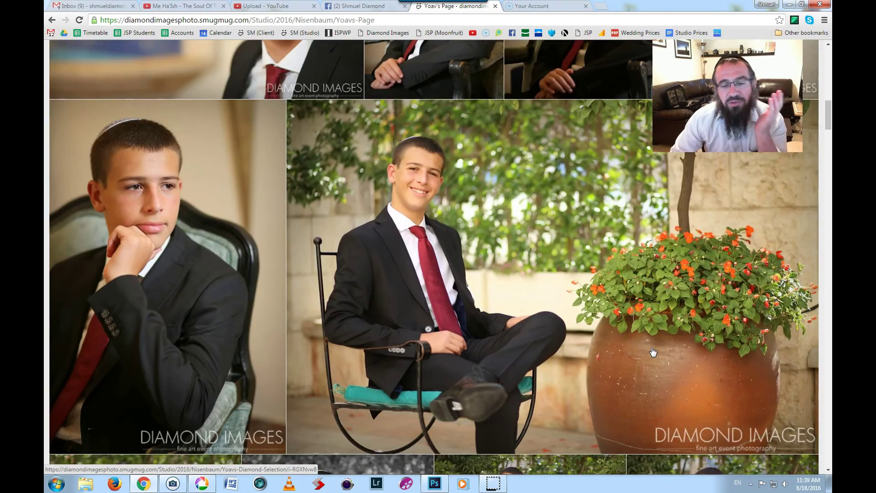
scroll(653, 351, "down", 2)
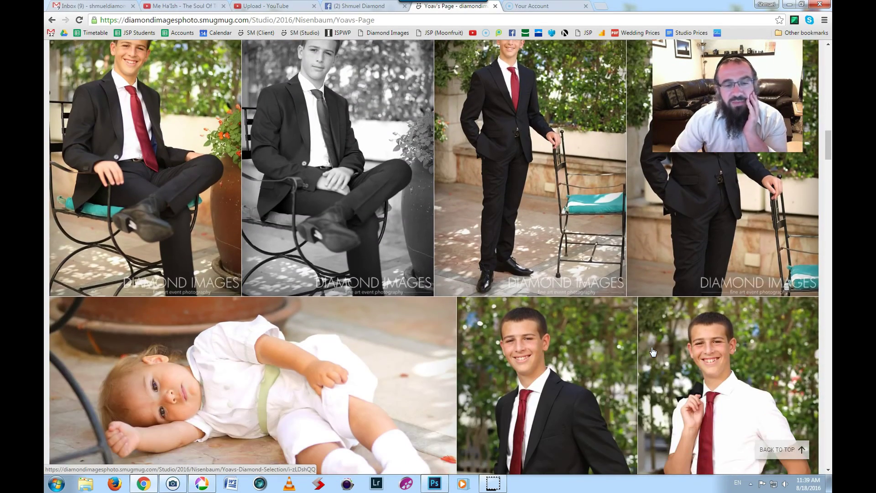
scroll(709, 333, "up", 5)
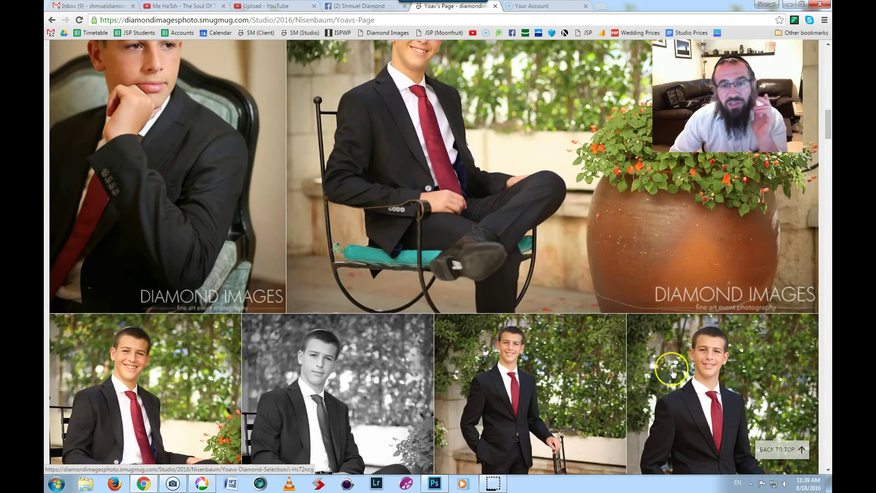
scroll(673, 372, "up", 5)
scroll(674, 373, "down", 6)
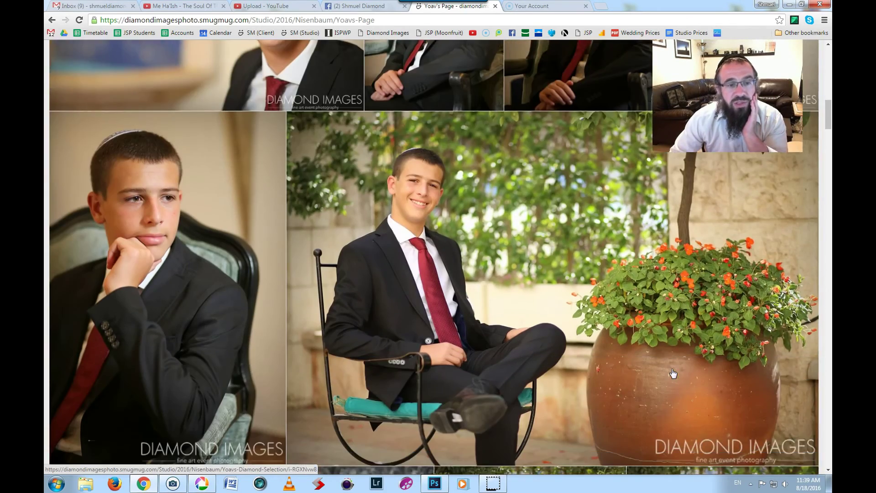
scroll(673, 373, "down", 15)
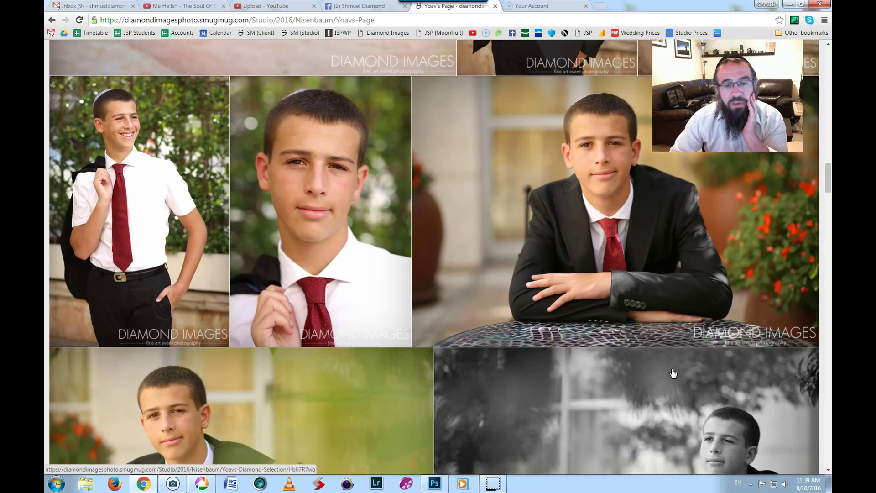
scroll(673, 372, "up", 20)
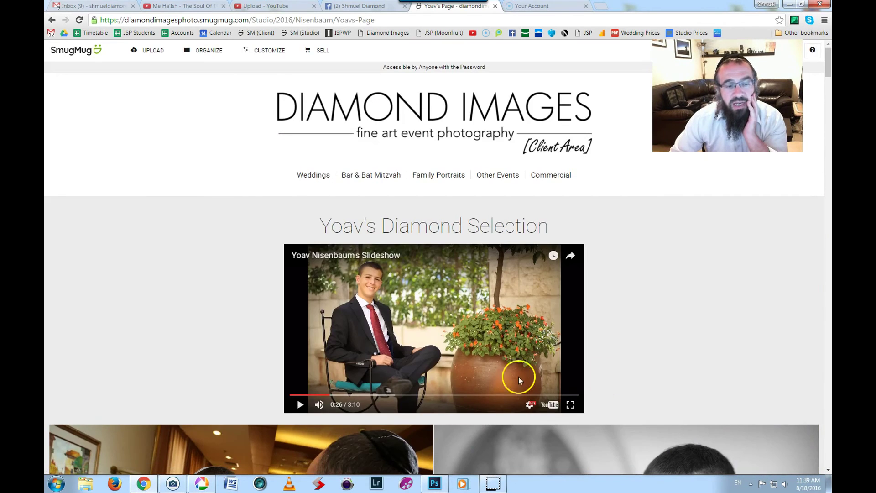
Jump the slideshow to 2:38, play it, and switch it to full screen.
left_click_drag(385, 382, 538, 388)
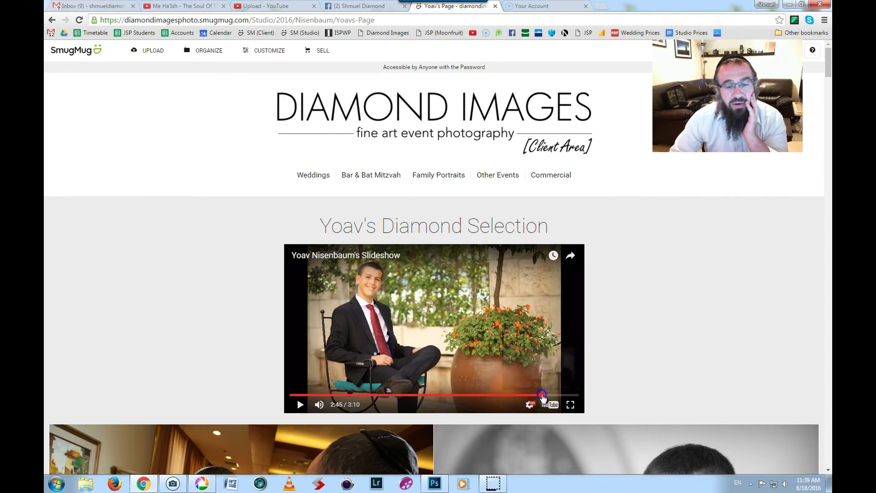
left_click(530, 395)
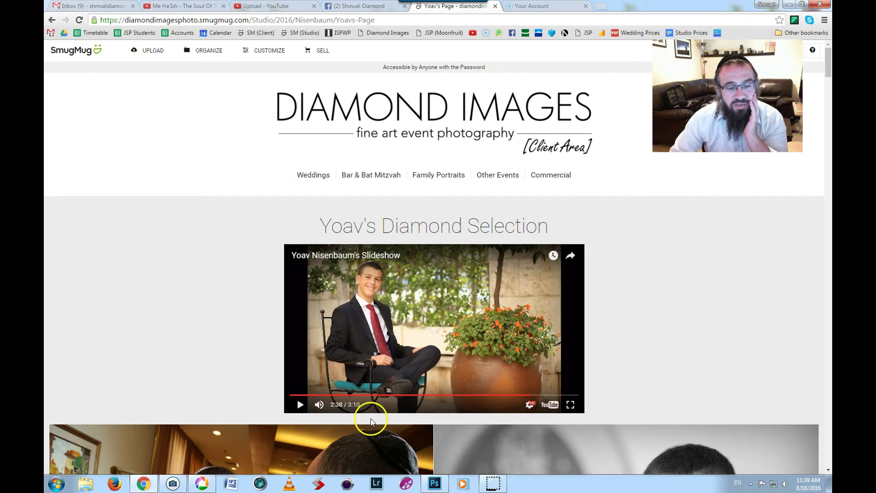
scroll(698, 384, "down", 1)
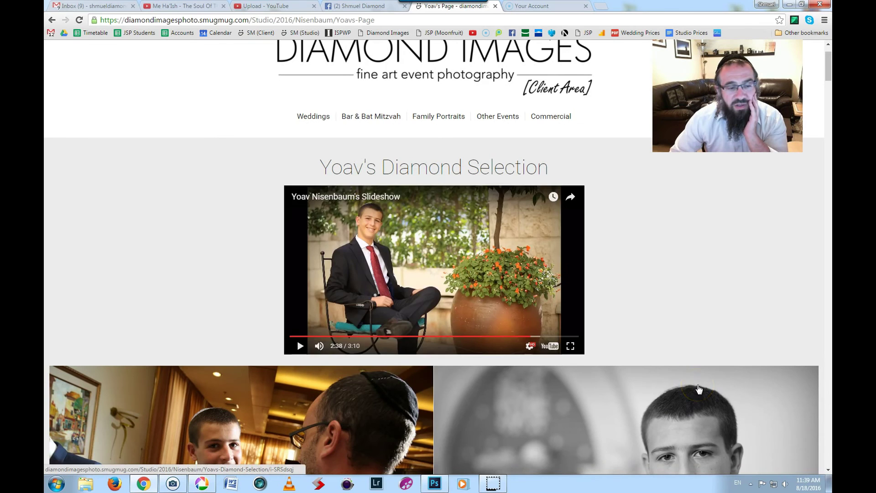
key("space")
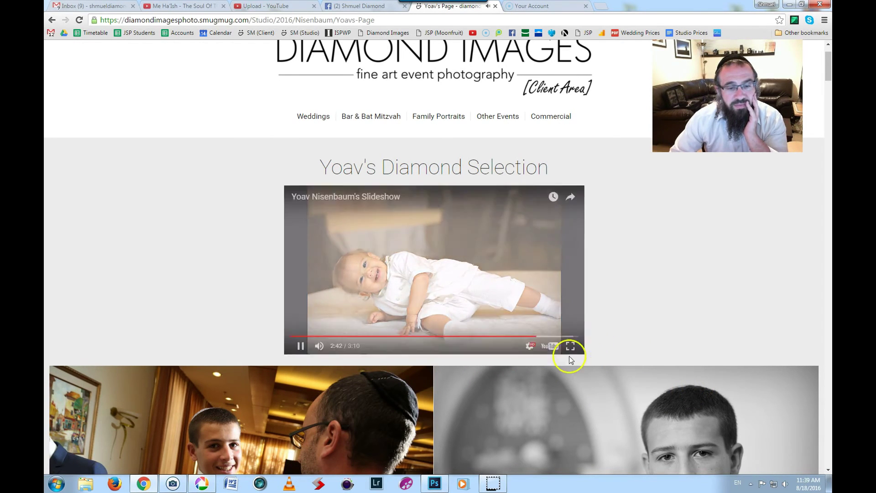
left_click(570, 347)
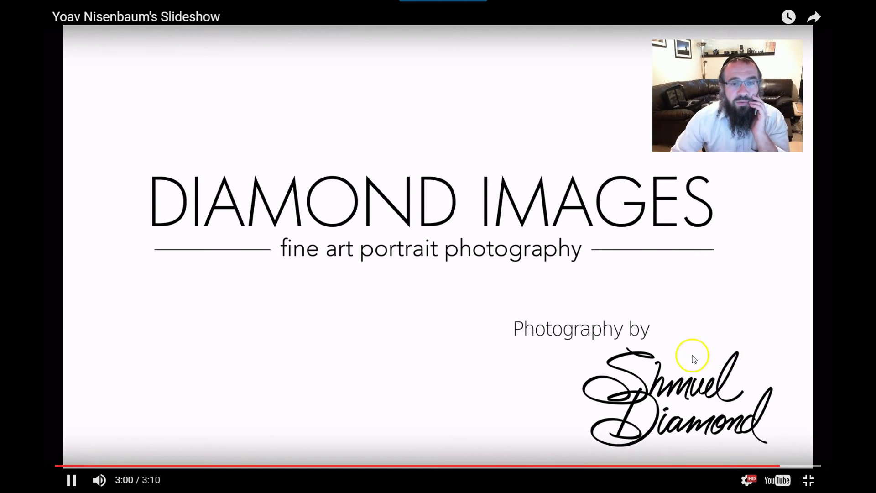
Exit full screen to return to the embedded slideshow on the client page.
key("Escape")
mouse_move(368, 327)
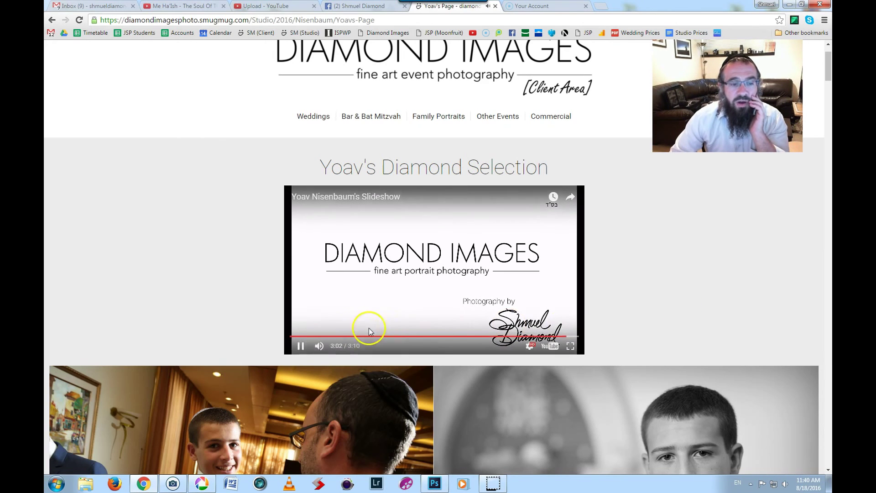